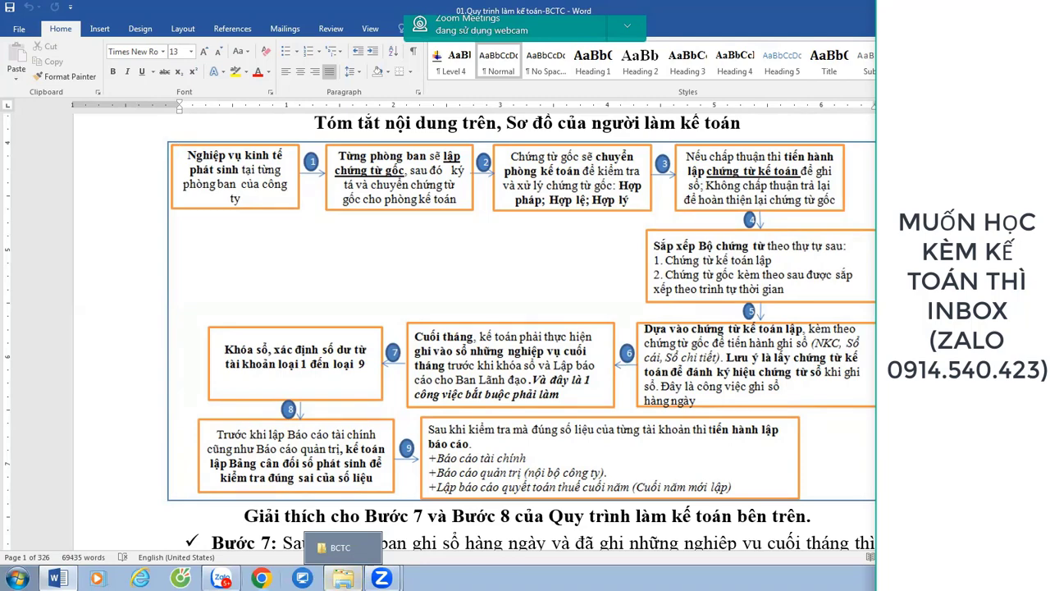
# Open the congnophaithuphaitra_www.sachketoan.org workbook from the desktop and bring up a blank workbook in Excel.
pyautogui.click(343, 579)
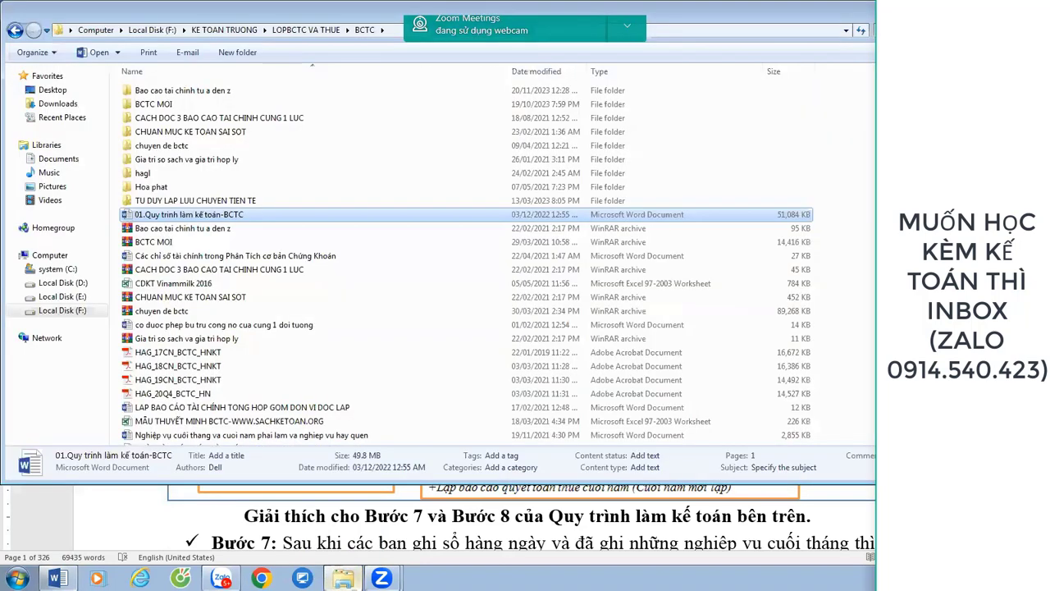
pyautogui.press('super+d')
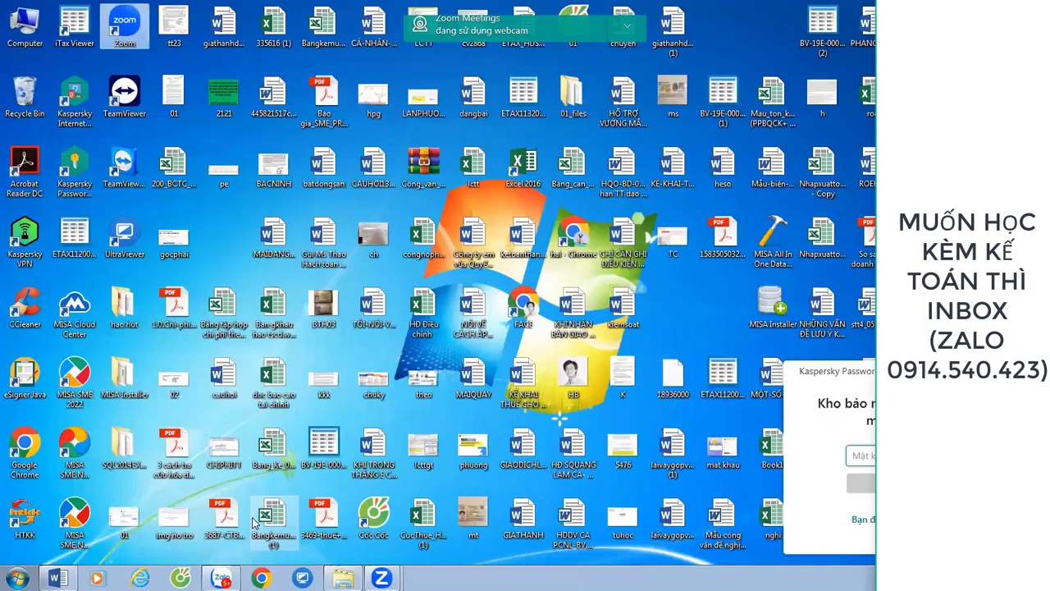
pyautogui.doubleClick(433, 230)
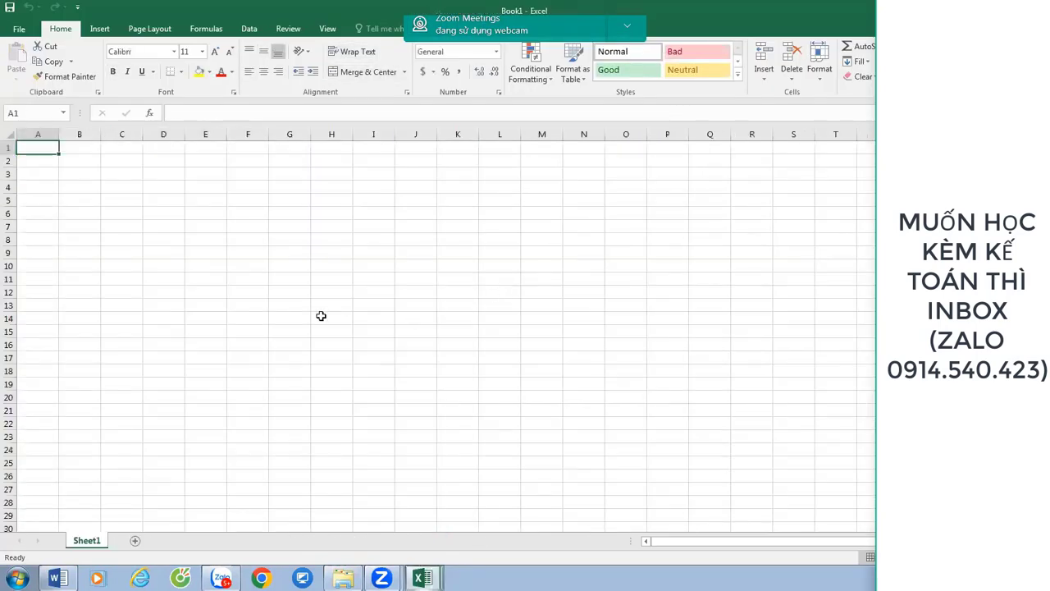
# Enter account number 131 in H11 and the title THÁNG 1/2023 above it in H10.
pyautogui.click(328, 282)
pyautogui.write('131')
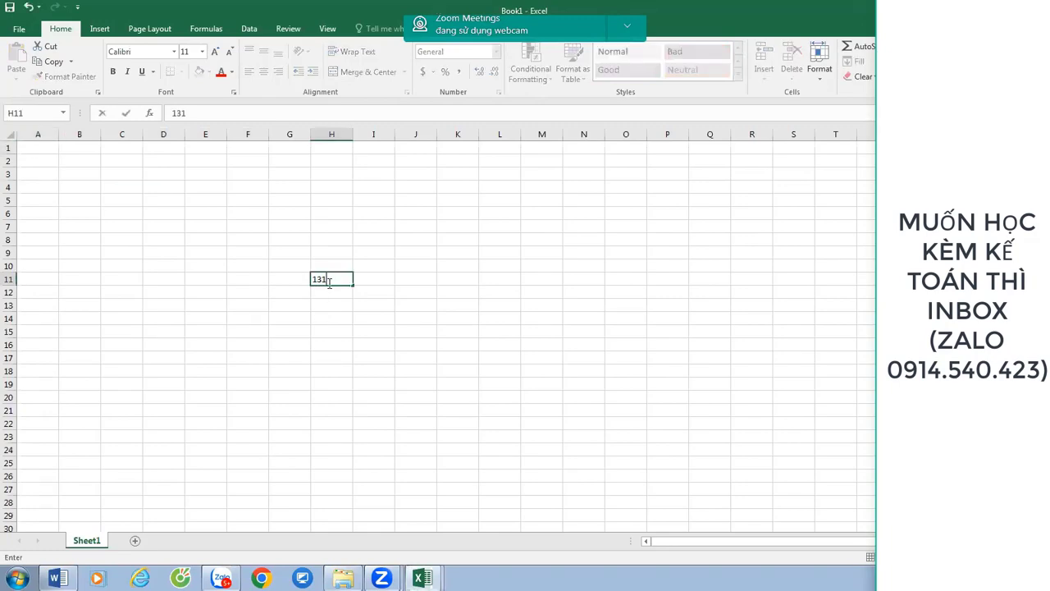
pyautogui.press('Up')
pyautogui.write('T')
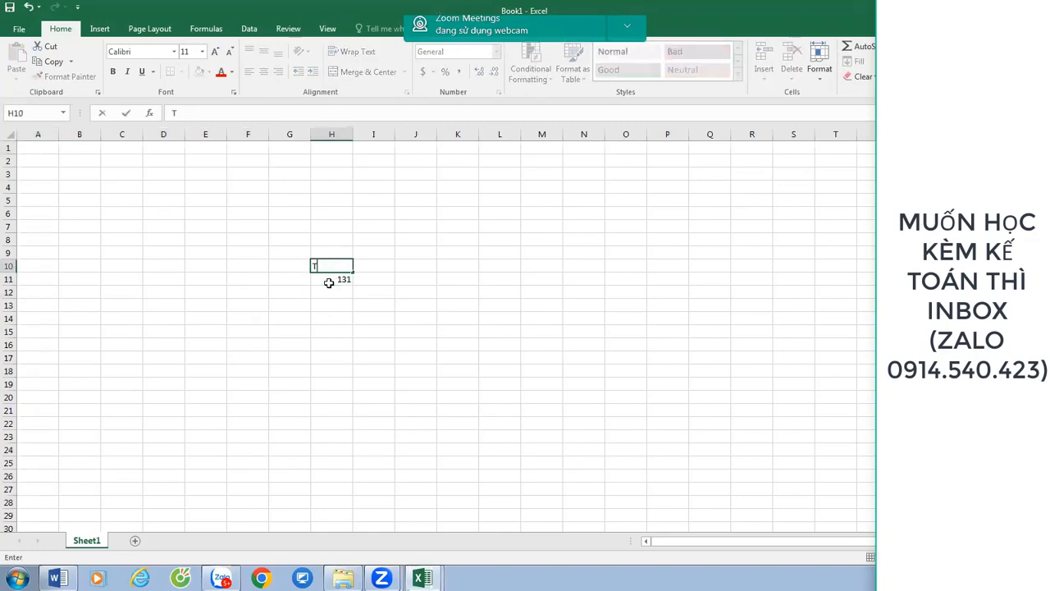
pyautogui.write('HÁNG 1/2023')
pyautogui.press('Return')
# Enter the column headings NO in H12 and CO in I12.
pyautogui.press('Return')
pyautogui.write('NO')
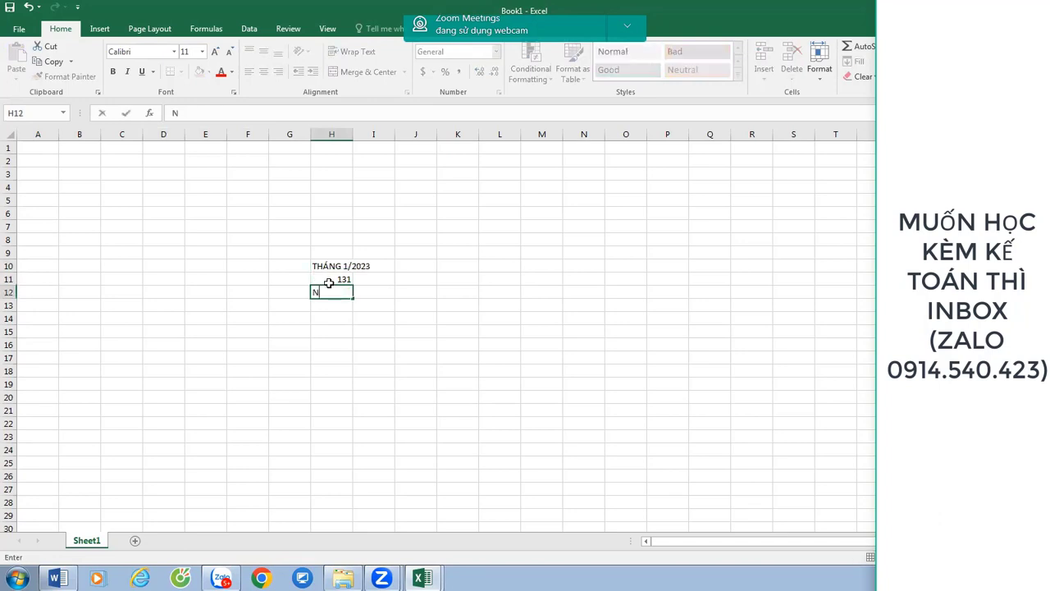
pyautogui.press('Tab')
pyautogui.write('CO')
pyautogui.press('Tab')
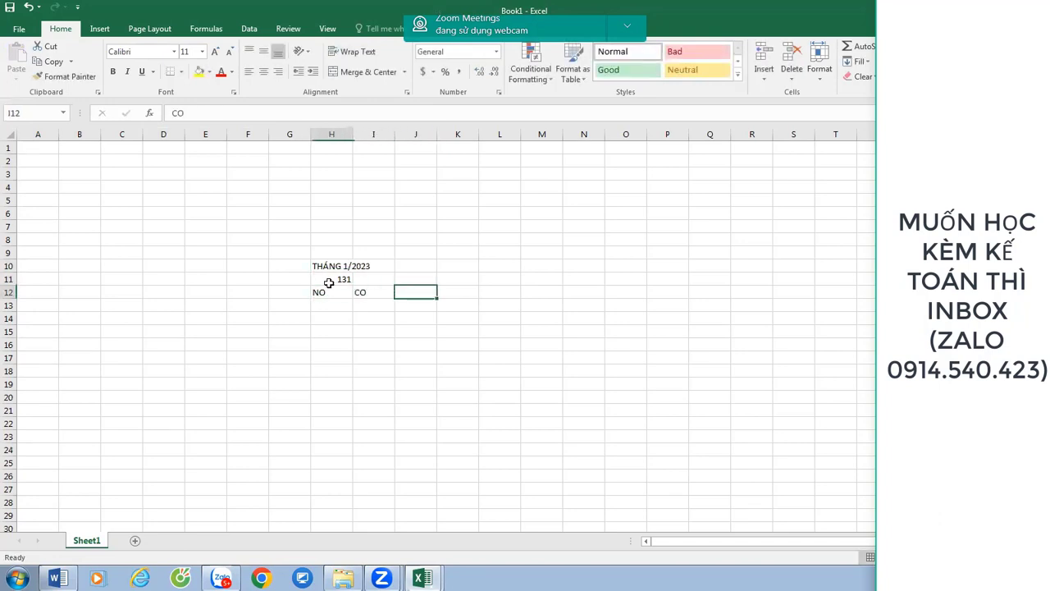
# Label G13 as sddk and enter the opening balance 1000000 in H13.
pyautogui.press('Left')
pyautogui.press('Left')
pyautogui.press('Down')
pyautogui.press('Left')
pyautogui.write('sddk')
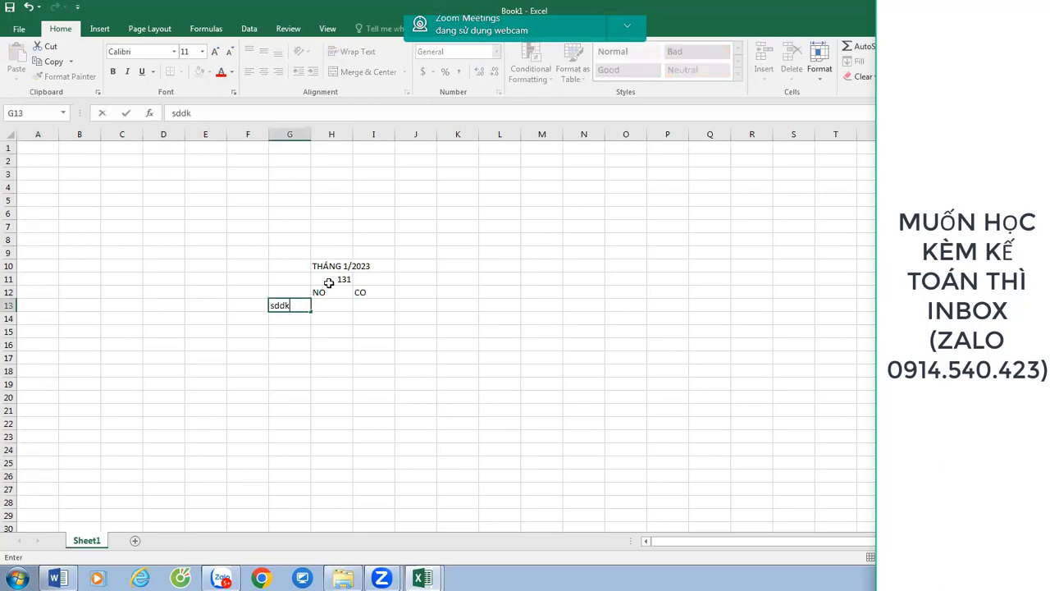
pyautogui.press('Tab')
pyautogui.write('1000')
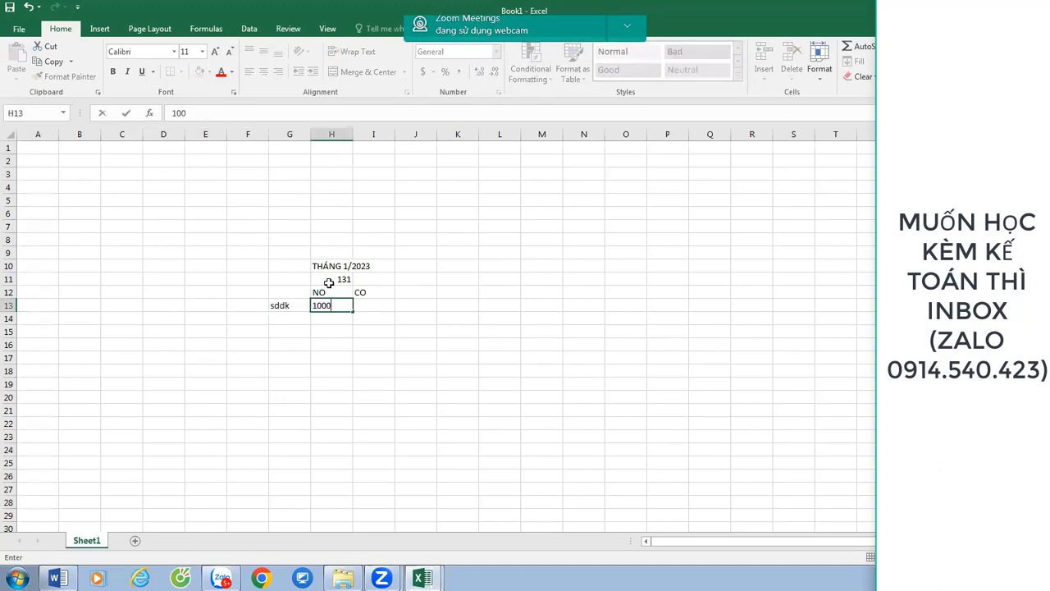
pyautogui.write('0000')
pyautogui.hotkey('ctrl', 'Return')
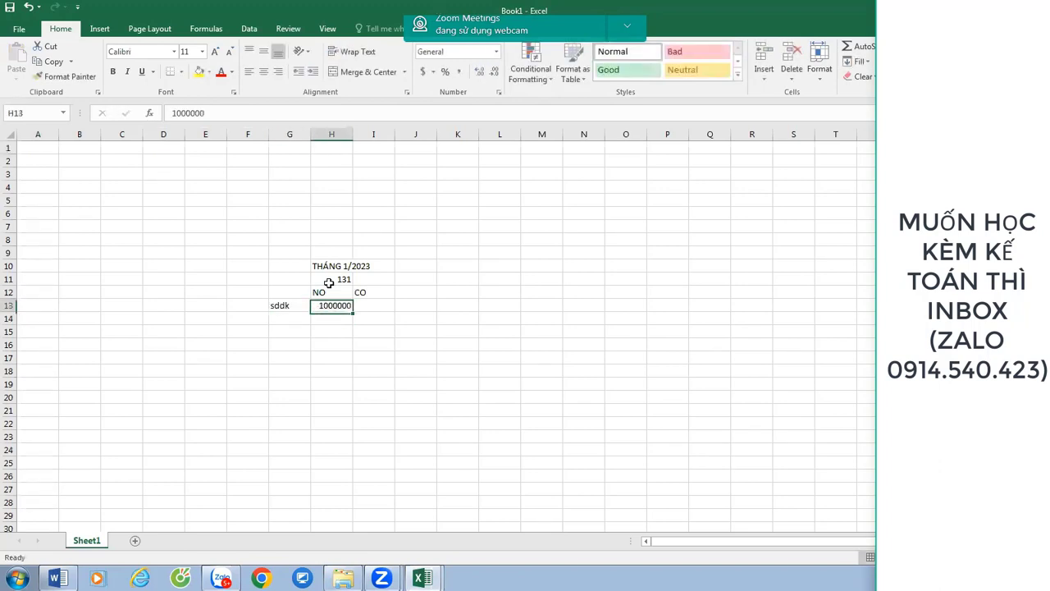
# Make the NO and CO headings in H12:I12 bold.
pyautogui.press('Up')
pyautogui.hotkey('shift', 'Right')
pyautogui.hotkey('ctrl', 'b')
# Format H13:I23 with comma thousands separators and no decimal places.
pyautogui.press('Down')
pyautogui.hotkey('shift', 'Down')
pyautogui.hotkey('shift', 'Down')
pyautogui.hotkey('shift', 'Down')
pyautogui.hotkey('shift', 'Down')
pyautogui.hotkey('shift', 'Down')
pyautogui.hotkey('shift', 'Down')
pyautogui.hotkey('shift', 'Down')
pyautogui.hotkey('shift', 'Down')
pyautogui.hotkey('shift', 'Down')
pyautogui.hotkey('shift', 'Down')
pyautogui.hotkey('shift', 'Right')
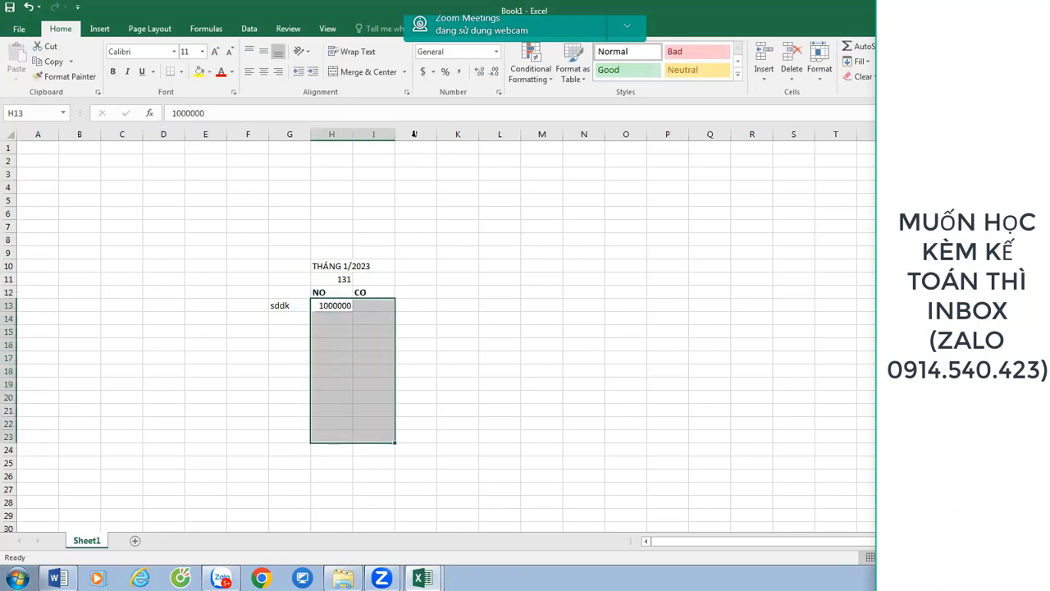
pyautogui.click(459, 72)
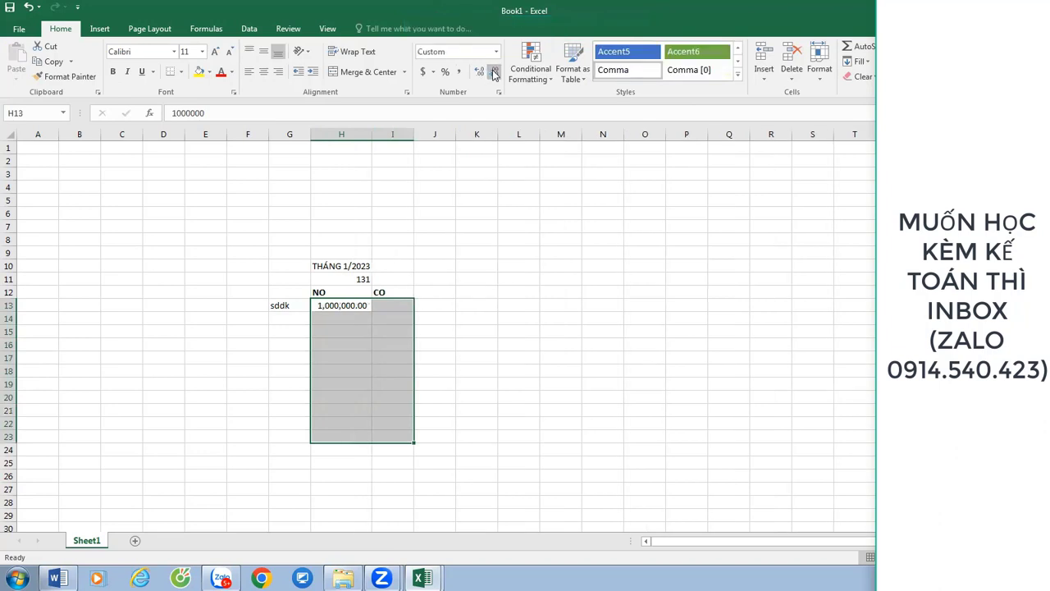
pyautogui.click(494, 71)
pyautogui.click(494, 71)
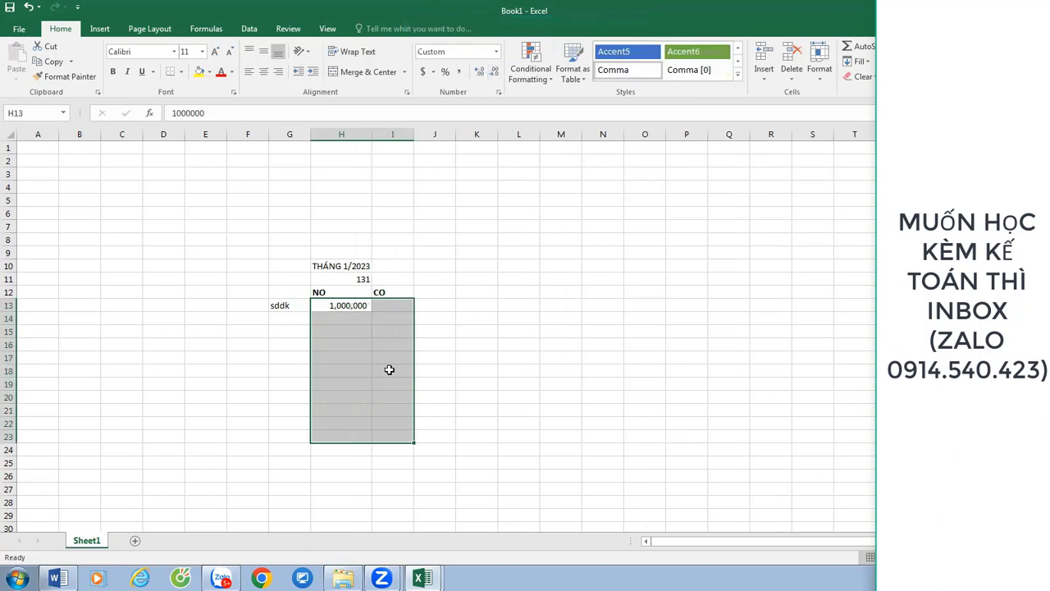
# Add a bottom border beneath the NO and CO headings in H12:I12.
pyautogui.click(376, 297)
pyautogui.moveTo(339, 293); pyautogui.dragTo(382, 294)
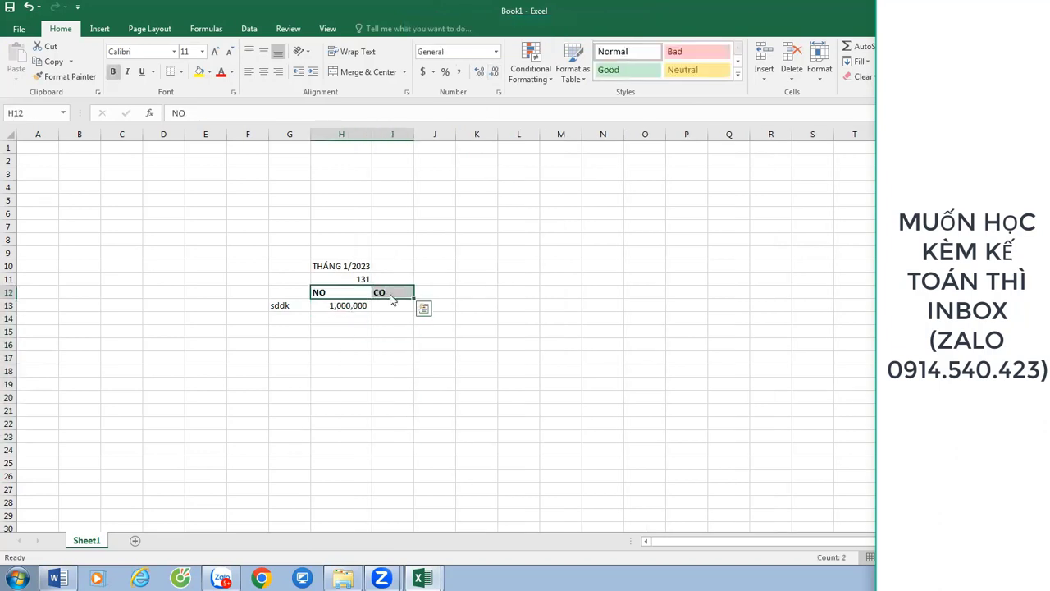
pyautogui.hotkey('ctrl', '1')
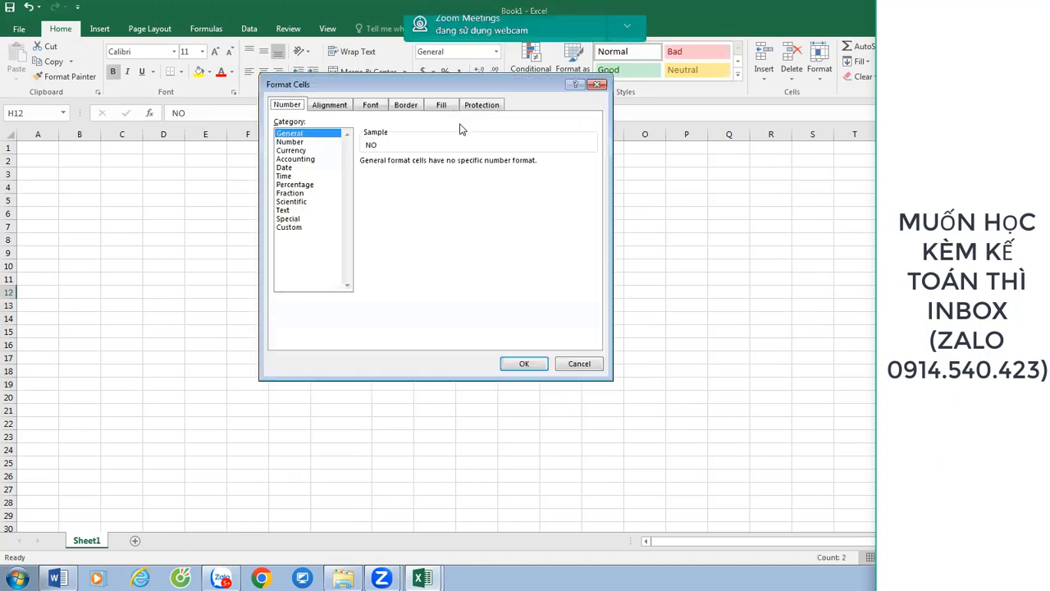
pyautogui.click(406, 105)
pyautogui.press('Return')
# Add a left border to I13:I28 to form the vertical line of the T-account.
pyautogui.press('Down')
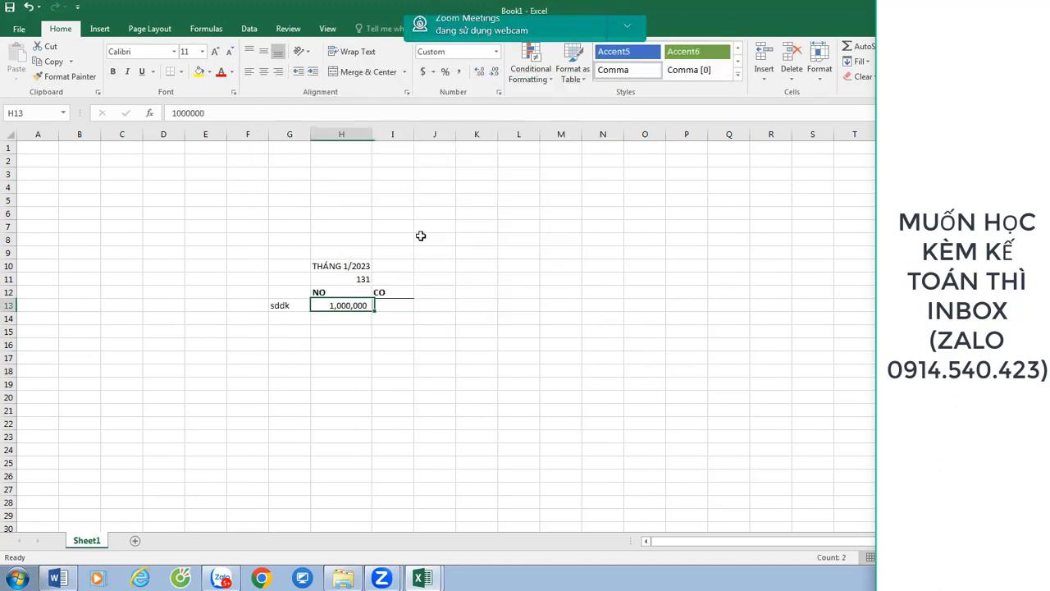
pyautogui.press('Right')
pyautogui.hotkey('shift', 'Down')
pyautogui.hotkey('shift', 'Down')
pyautogui.hotkey('shift', 'Down')
pyautogui.hotkey('shift', 'Down')
pyautogui.hotkey('shift', 'Down')
pyautogui.hotkey('shift', 'Down')
pyautogui.hotkey('shift', 'Down')
pyautogui.hotkey('shift', 'Down')
pyautogui.hotkey('shift', 'Down')
pyautogui.hotkey('shift', 'Down')
pyautogui.hotkey('shift', 'Down')
pyautogui.hotkey('shift', 'Down')
pyautogui.hotkey('shift', 'Down')
pyautogui.hotkey('shift', 'Down')
pyautogui.hotkey('shift', 'Down')
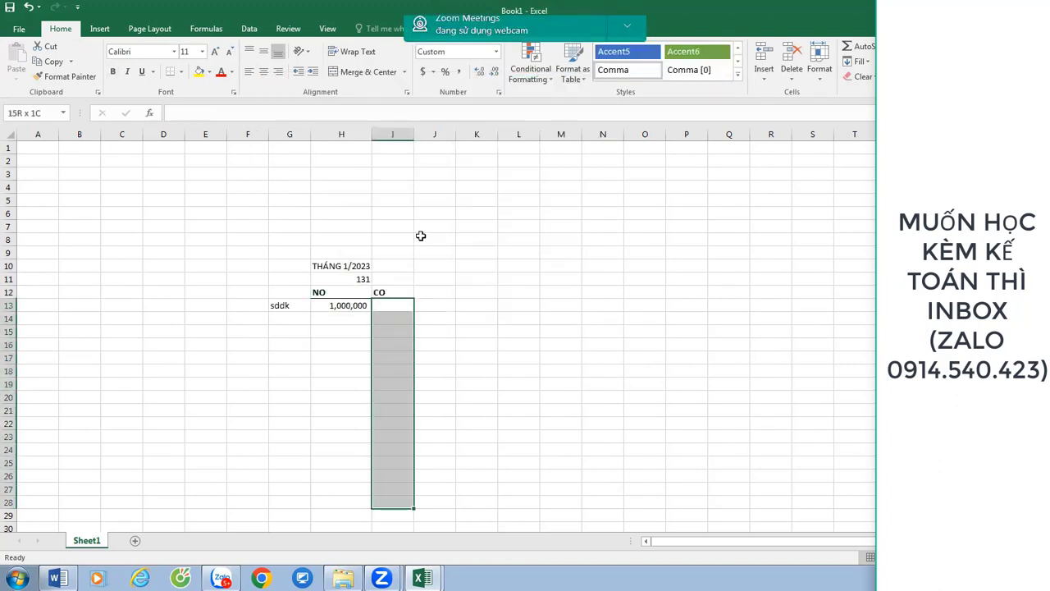
pyautogui.rightClick(394, 345)
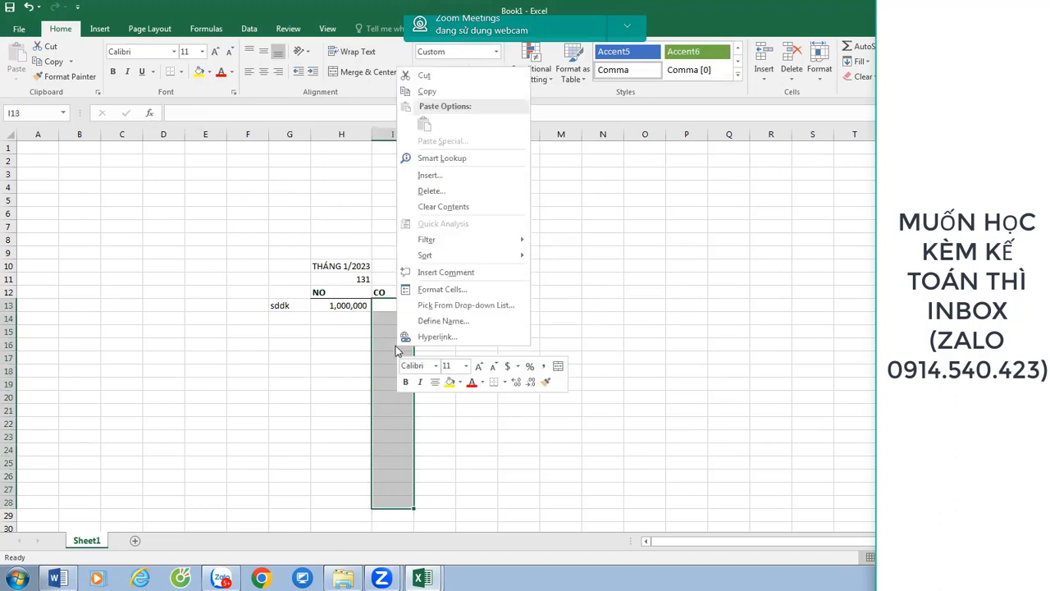
pyautogui.click(441, 288)
pyautogui.press('Return')
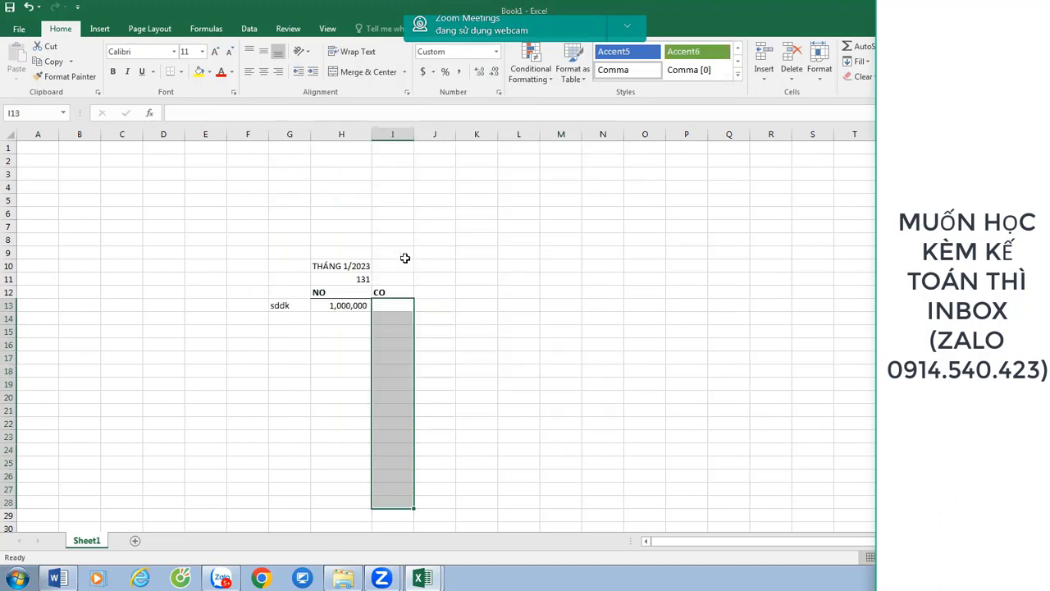
# Enter the period's amounts, 10000000 under NO in H15 and 5000000 under CO in I15.
pyautogui.press('Down')
pyautogui.press('Left')
pyautogui.press('Down')
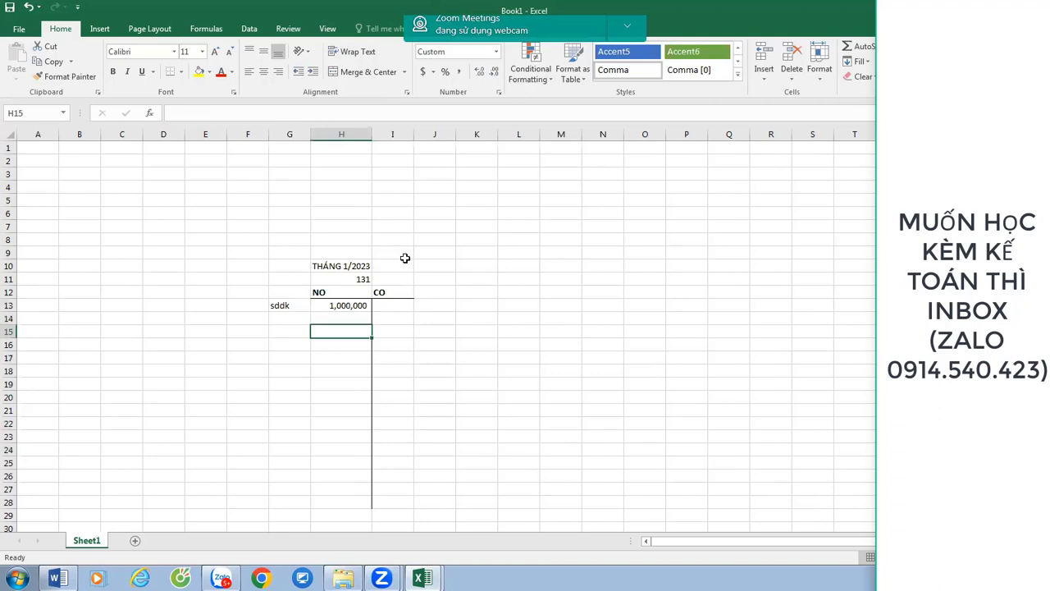
pyautogui.write('10000000')
pyautogui.press('Tab')
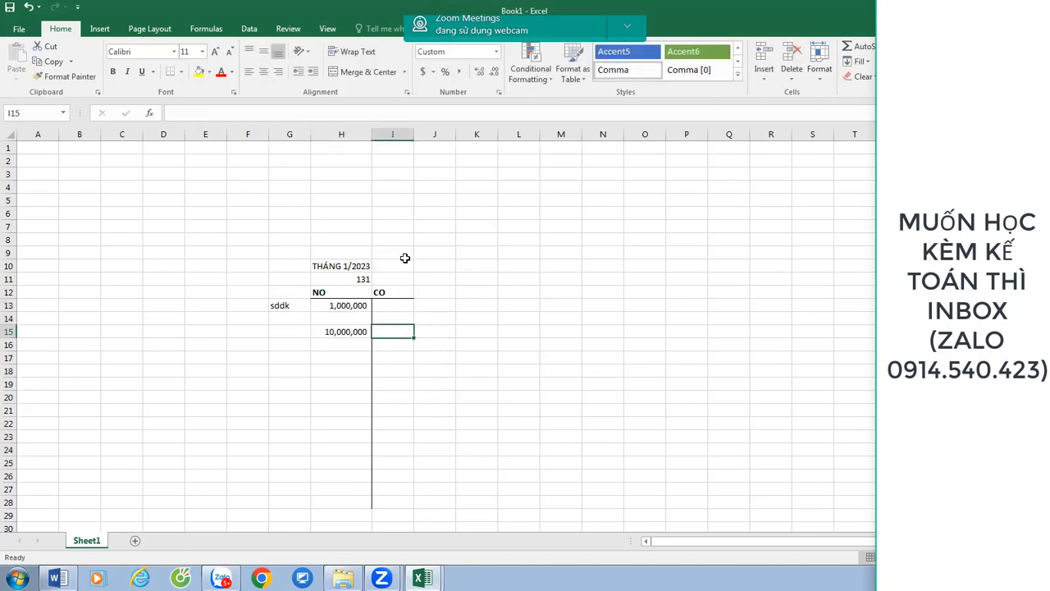
pyautogui.write('5000000')
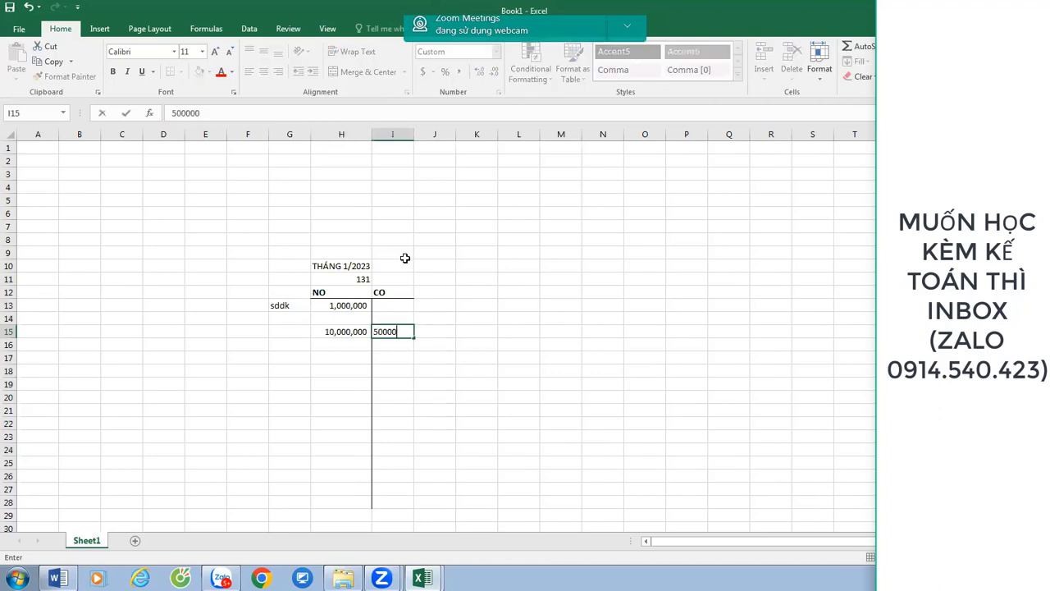
pyautogui.press('Return')
# Apply top and bottom borders to the totals row H19:I19.
pyautogui.press('Down')
pyautogui.press('Down')
pyautogui.press('Down')
pyautogui.hotkey('shift', 'Right')
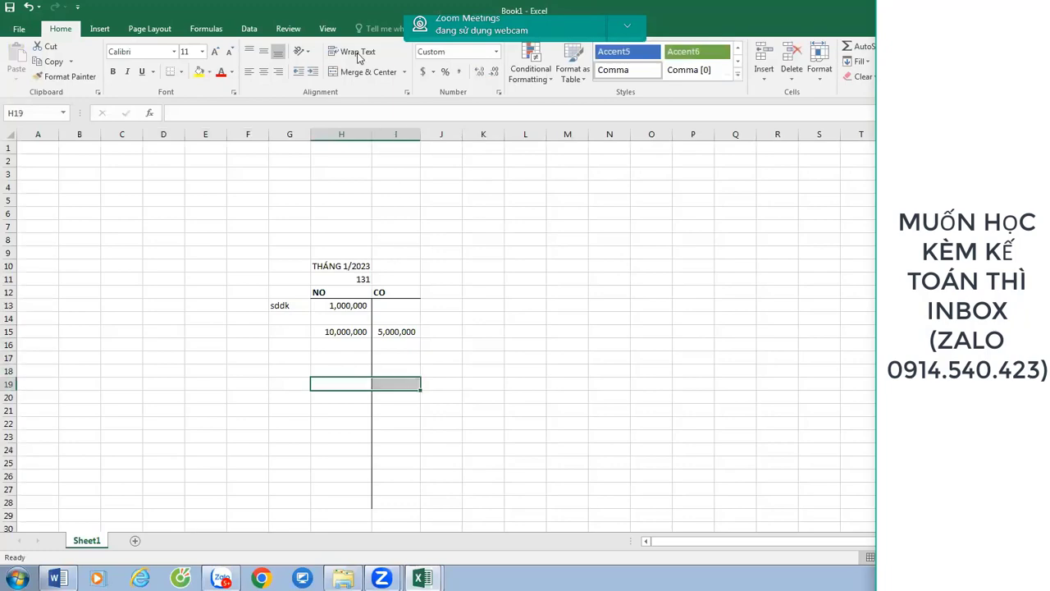
pyautogui.click(180, 71)
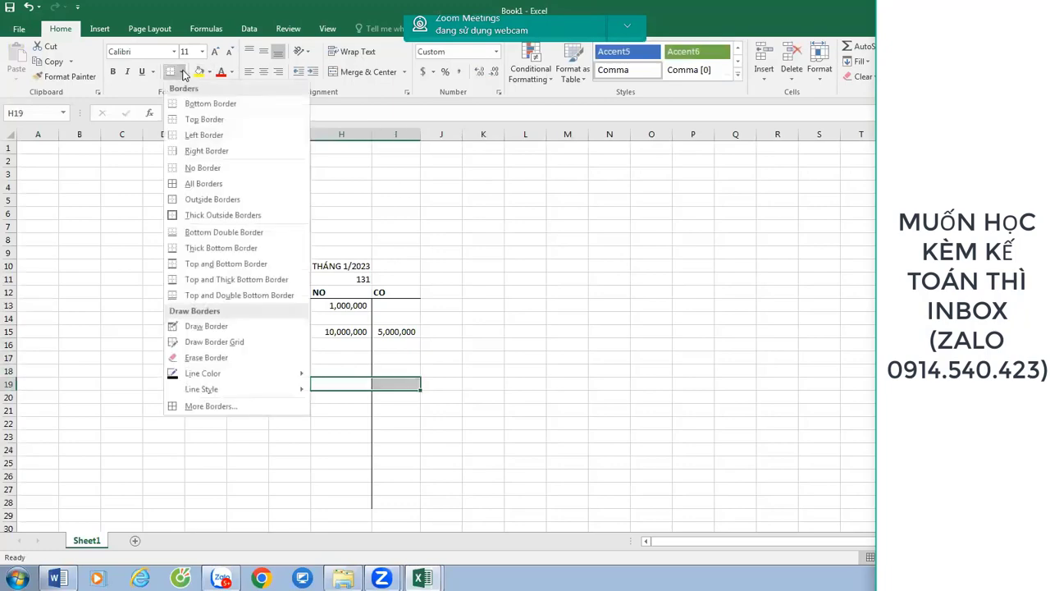
pyautogui.click(226, 264)
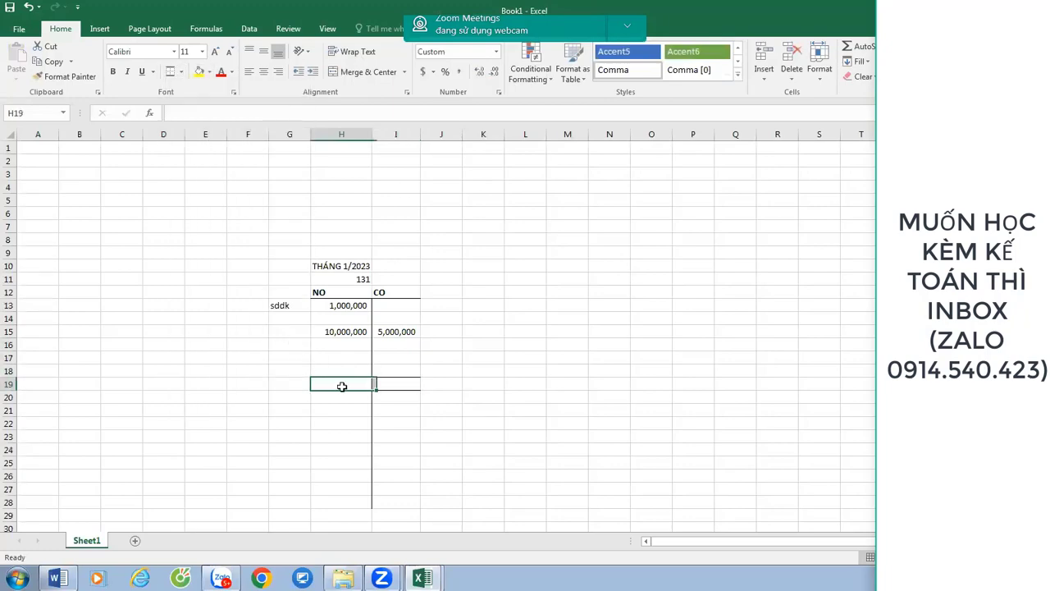
# Enter the formula =H15 in H19 and copy it across to I19.
pyautogui.click(343, 387)
pyautogui.write('=')
pyautogui.press('Up')
pyautogui.press('Up')
pyautogui.press('Up')
pyautogui.press('Up')
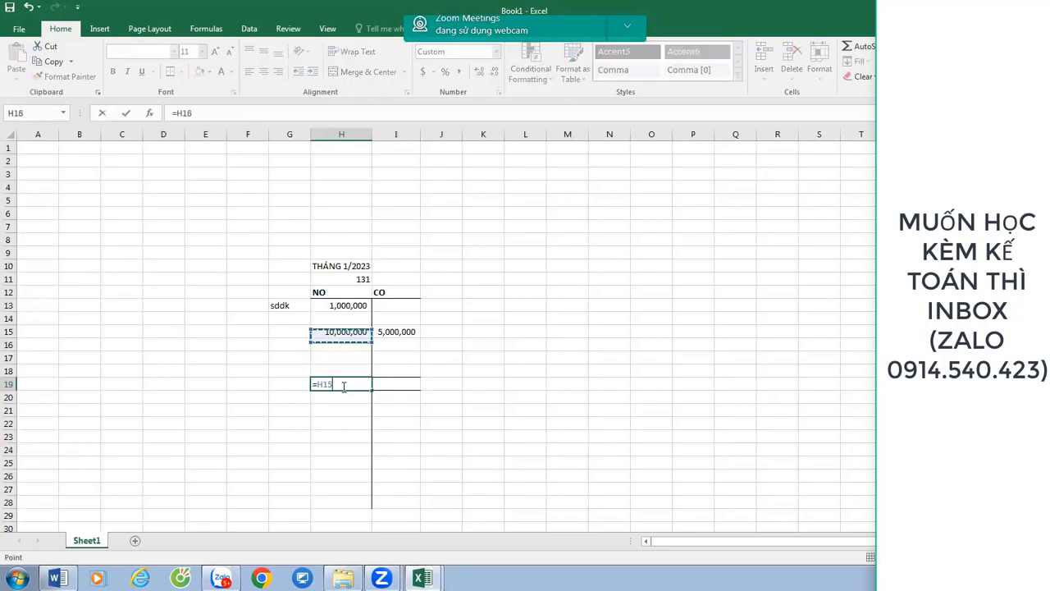
pyautogui.hotkey('ctrl', 'Return')
pyautogui.hotkey('ctrl', 'c')
pyautogui.hotkey('shift', 'Right')
pyautogui.hotkey('ctrl', 'v')
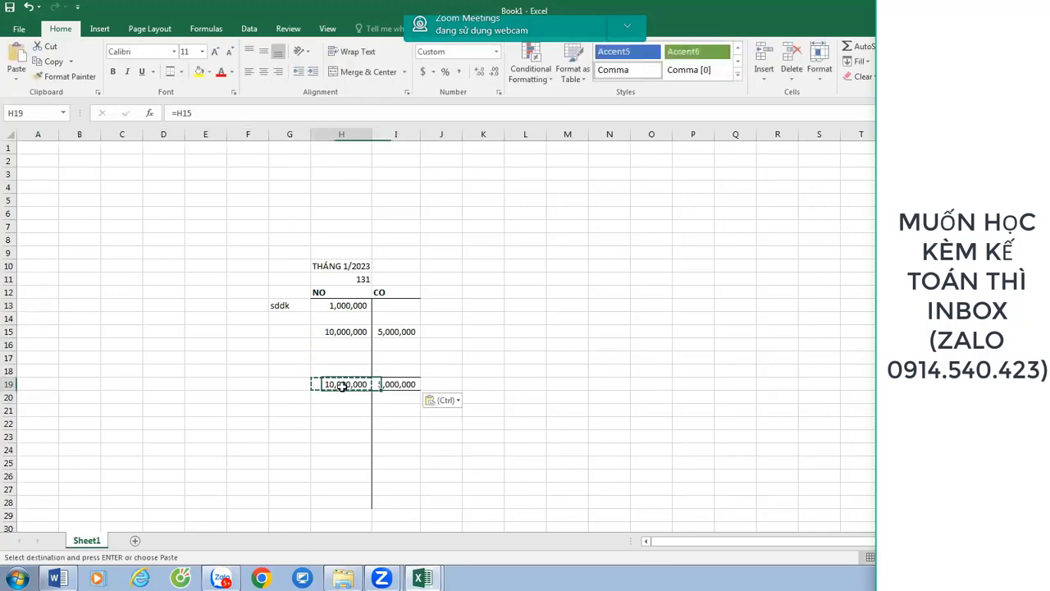
# Label the totals row cps in G19 and the closing balance row sdck in G20.
pyautogui.press('Left')
pyautogui.write('cps')
pyautogui.press('Return')
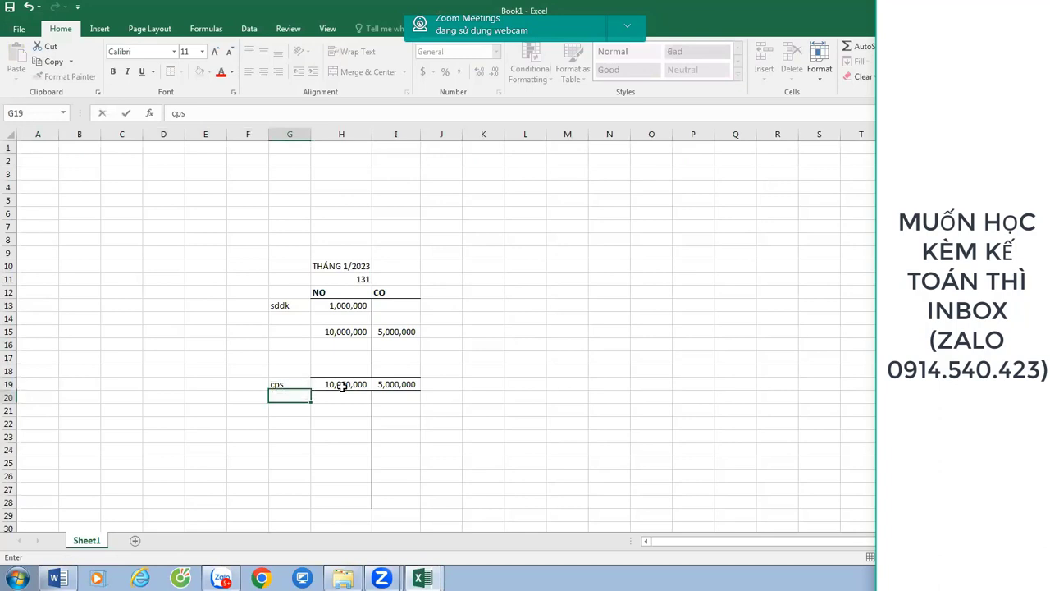
pyautogui.write('sdck')
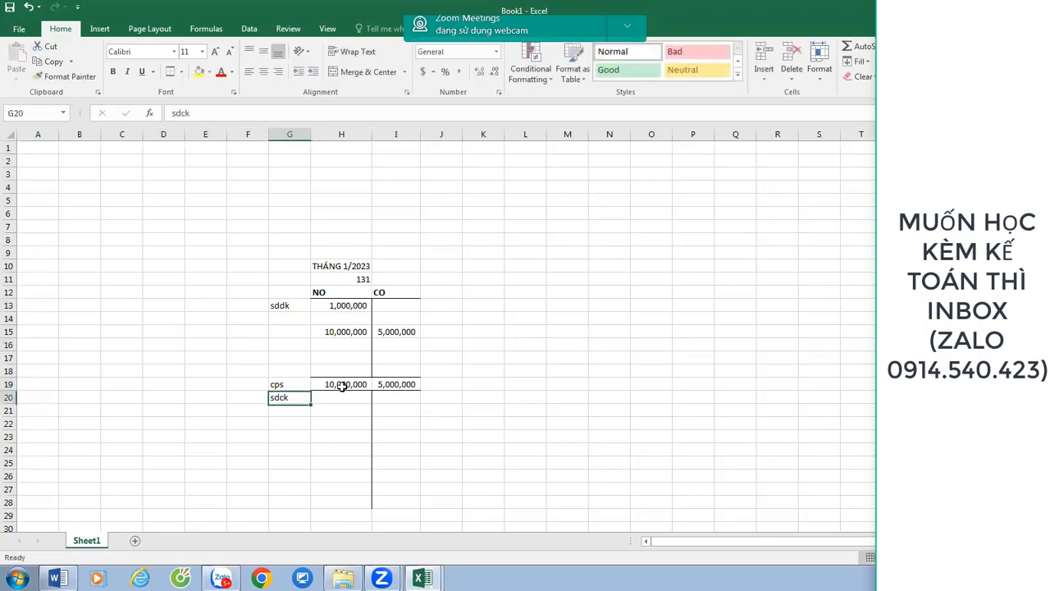
# Calculate the closing balance in H20 with the formula =H13+H19-I19.
pyautogui.press('Tab')
pyautogui.write('=')
pyautogui.press('Up')
pyautogui.press('Up')
pyautogui.press('Up')
pyautogui.press('Up')
pyautogui.press('Up')
pyautogui.press('Up')
pyautogui.press('Up')
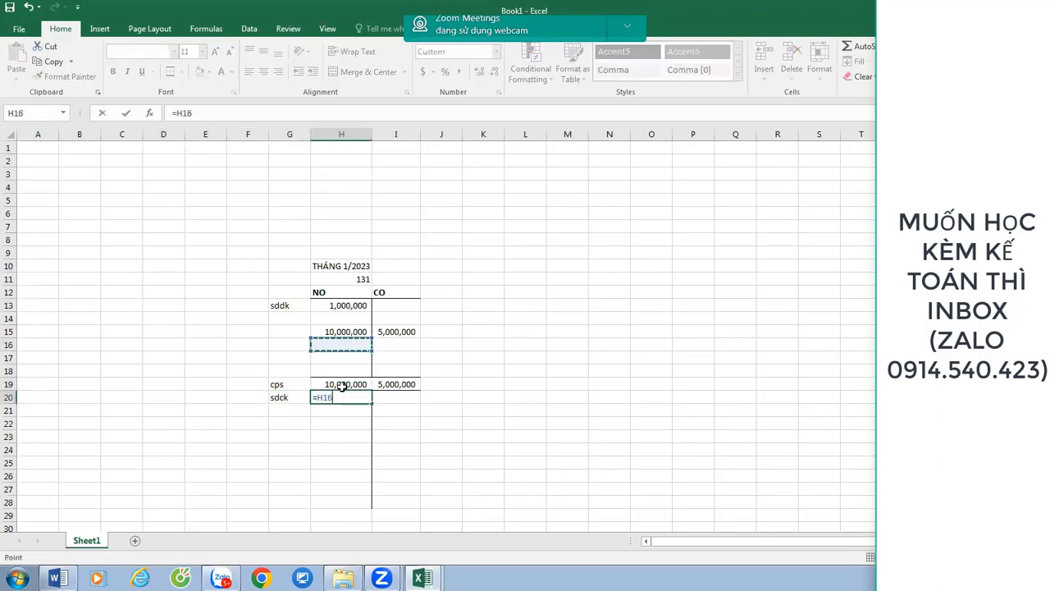
pyautogui.write('+')
pyautogui.press('Up')
pyautogui.write('-')
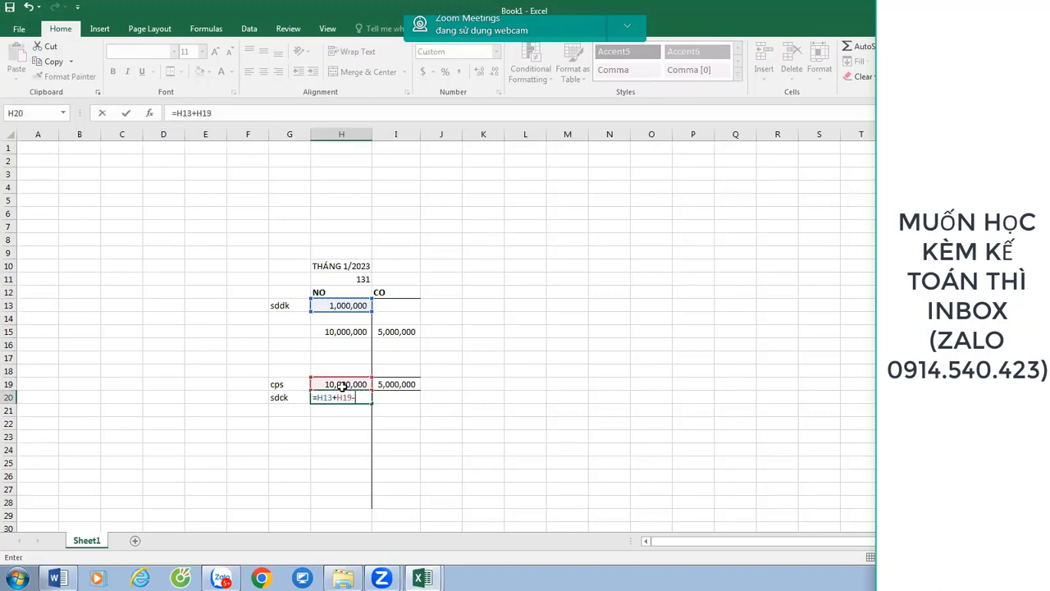
pyautogui.press('Up')
pyautogui.press('Right')
pyautogui.press('Return')
# Make the closing balance cells G20:H20 and the opening balance cells G13:H13 bold.
pyautogui.press('Up')
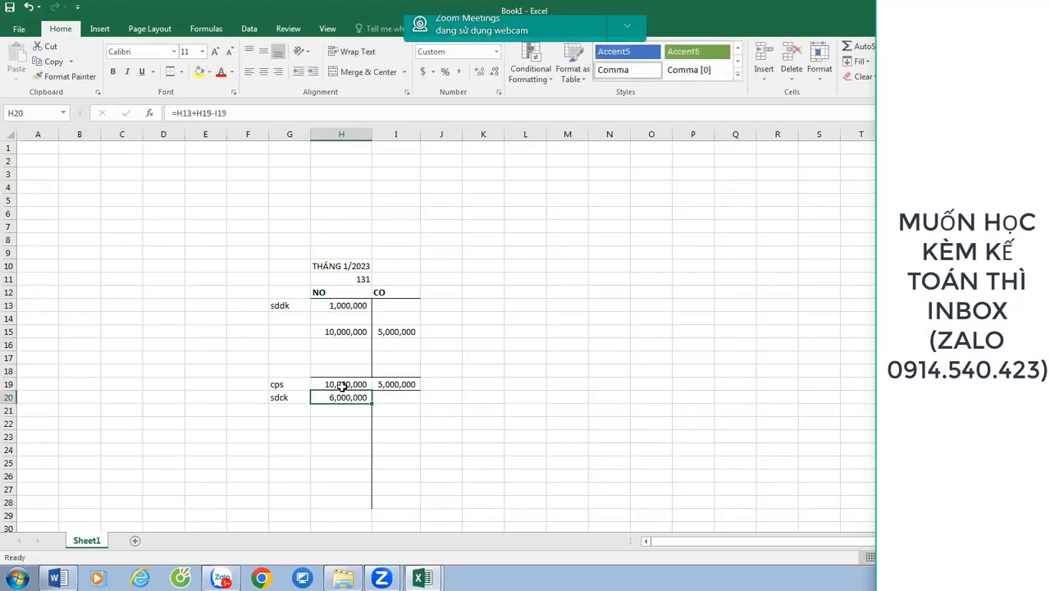
pyautogui.hotkey('shift', 'Left')
pyautogui.hotkey('ctrl', 'b')
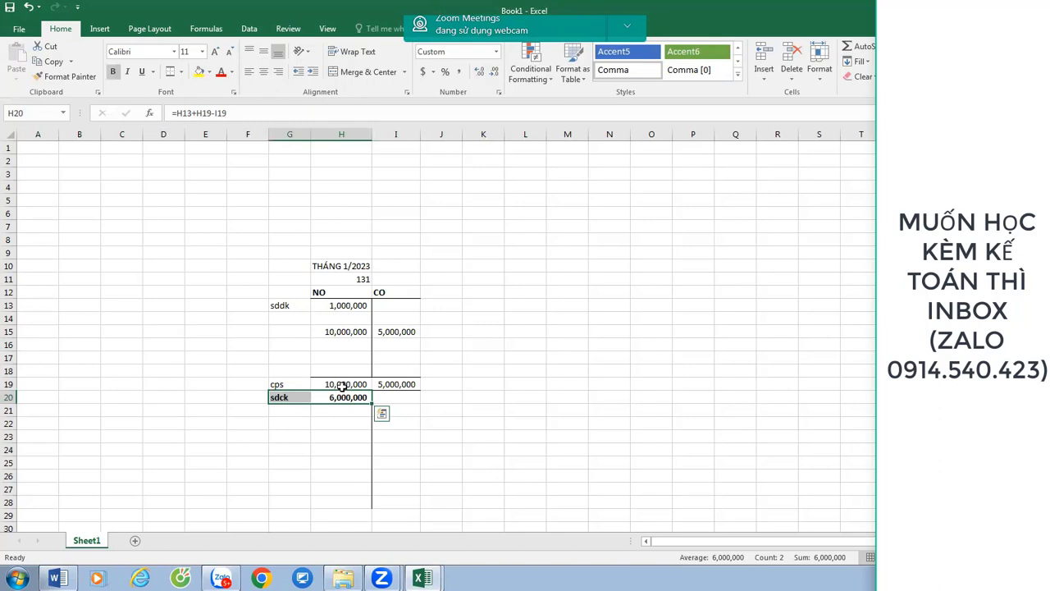
pyautogui.click(306, 304)
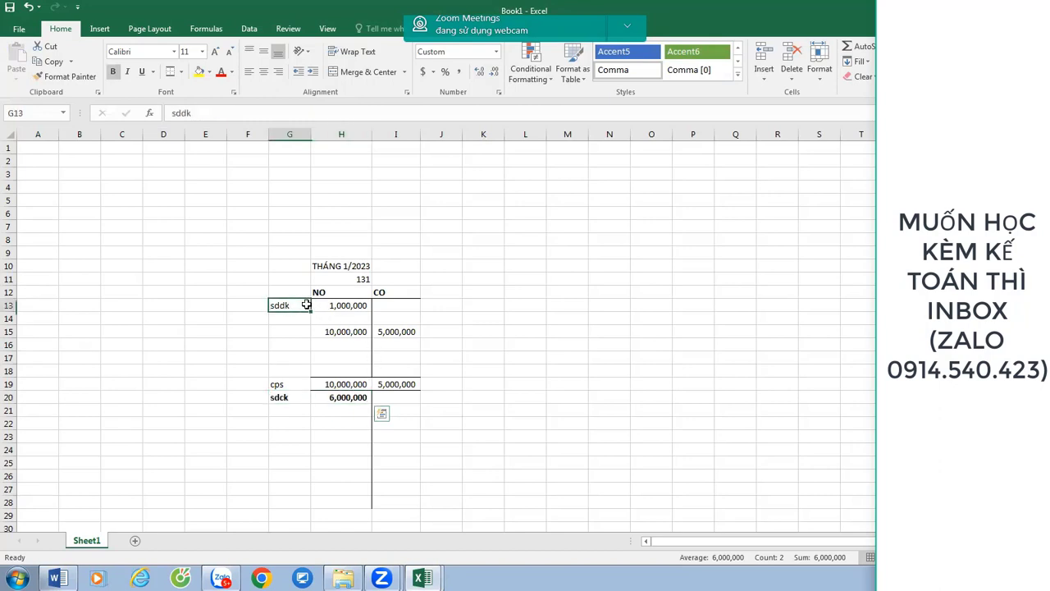
pyautogui.moveTo(306, 304); pyautogui.dragTo(347, 305)
pyautogui.hotkey('ctrl', 'b')
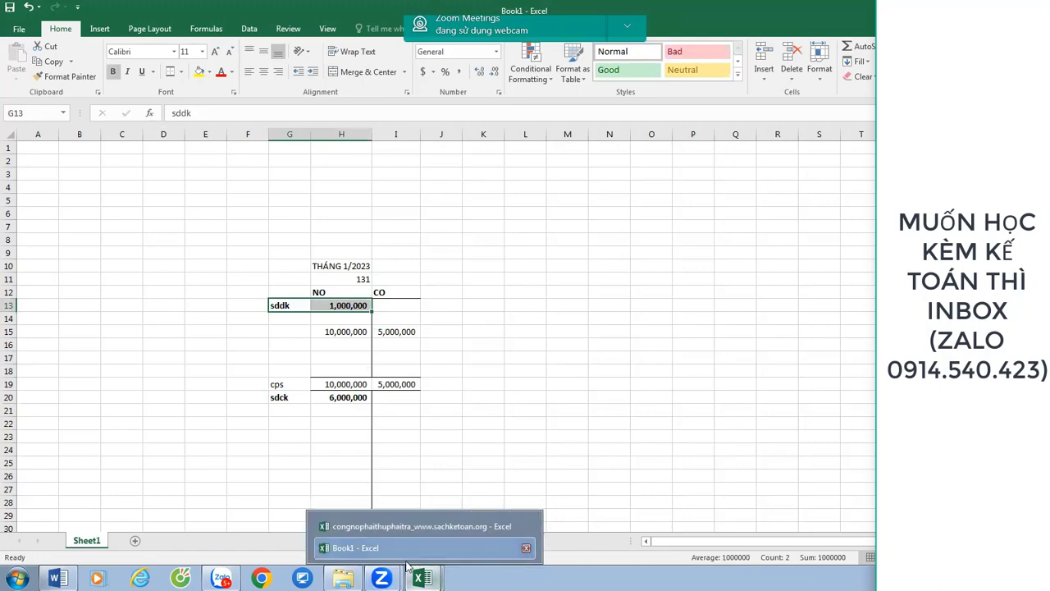
# Switch to the Word document 01.Quy trình làm kế toán-BCTC and maximize it to read the accounting process diagram.
pyautogui.click(58, 579)
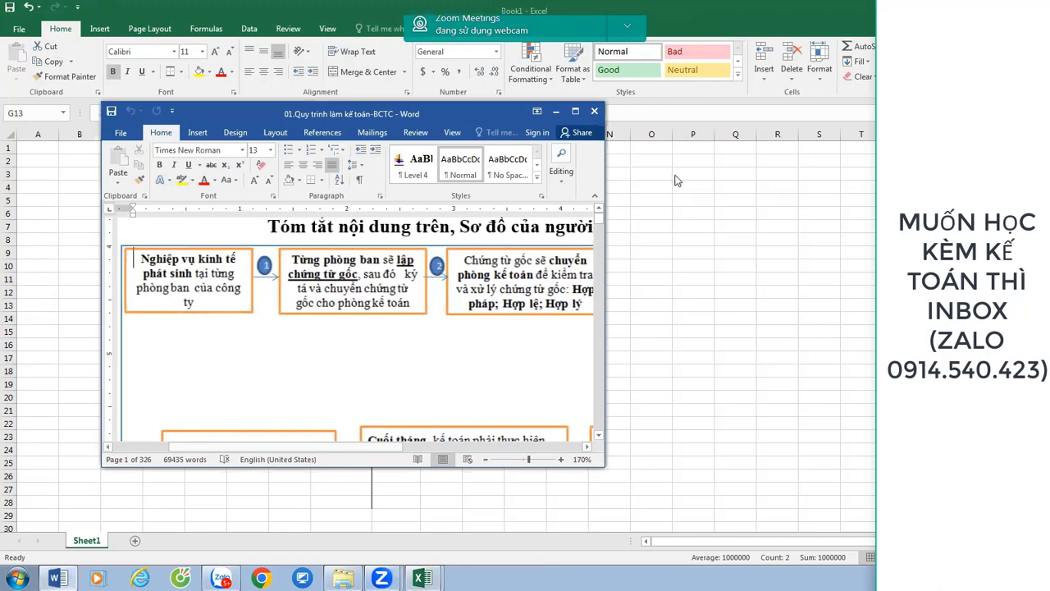
pyautogui.click(575, 111)
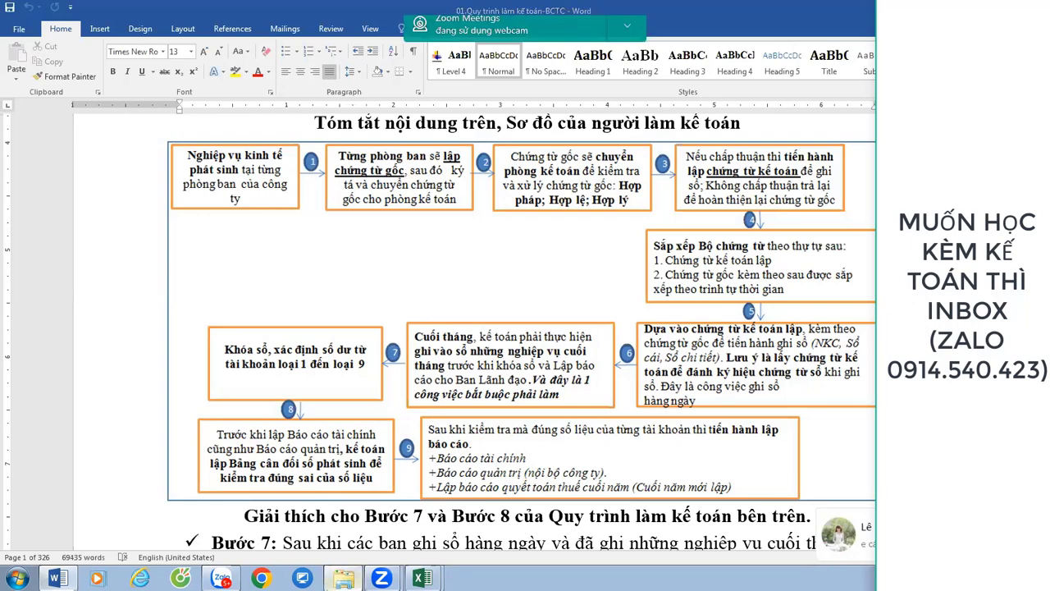
# Open the workbook Bai.giai.CDKT_DaiHongPhuc from the 3.Bai.tap.2_Lap.CĐKT folder without updating its external links.
pyautogui.click(343, 579)
pyautogui.doubleClick(207, 108)
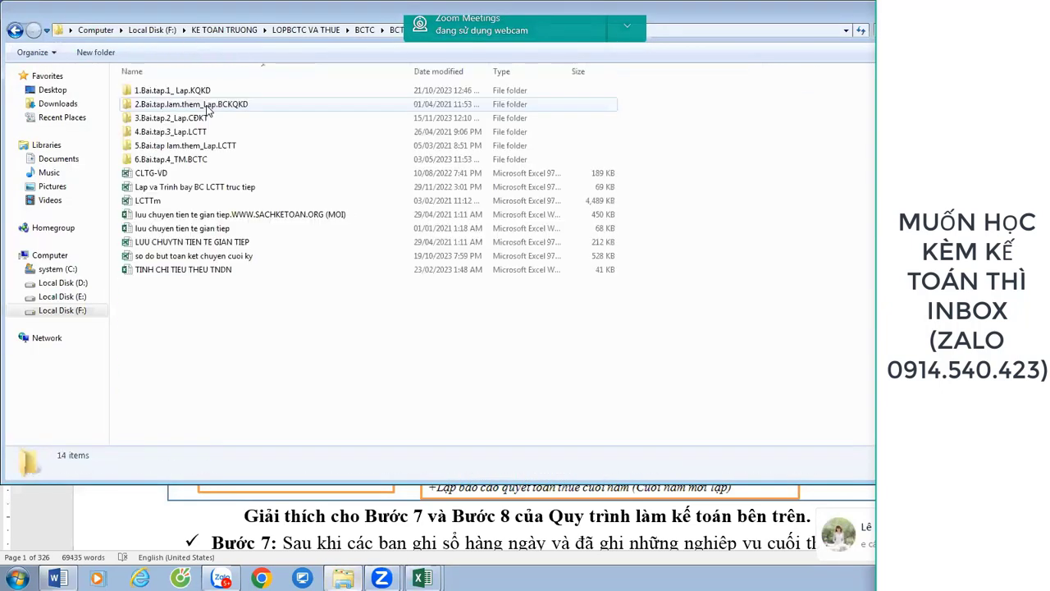
pyautogui.doubleClick(210, 119)
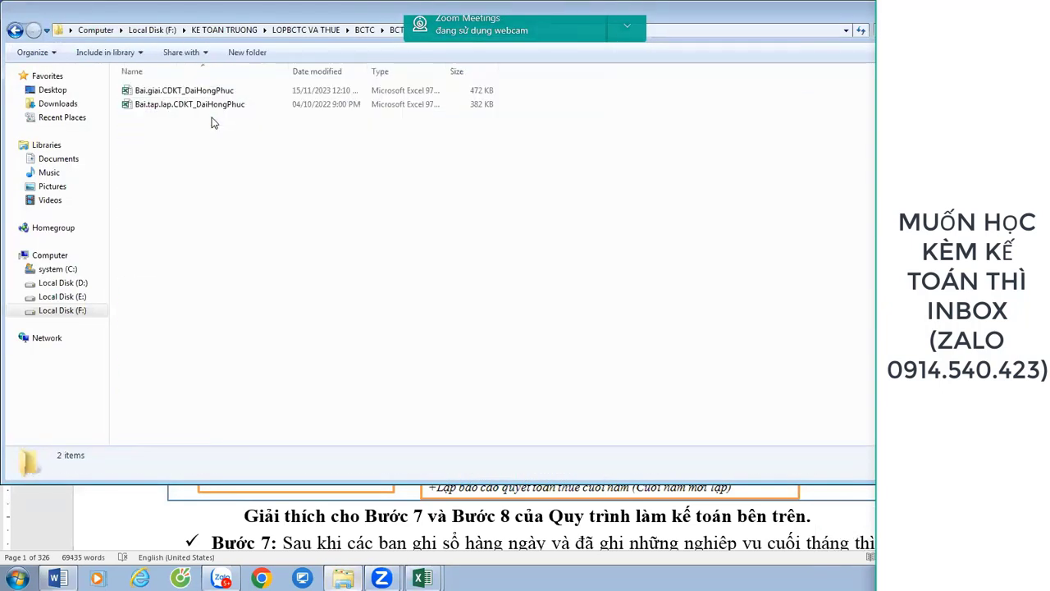
pyautogui.click(198, 92)
pyautogui.doubleClick(198, 92)
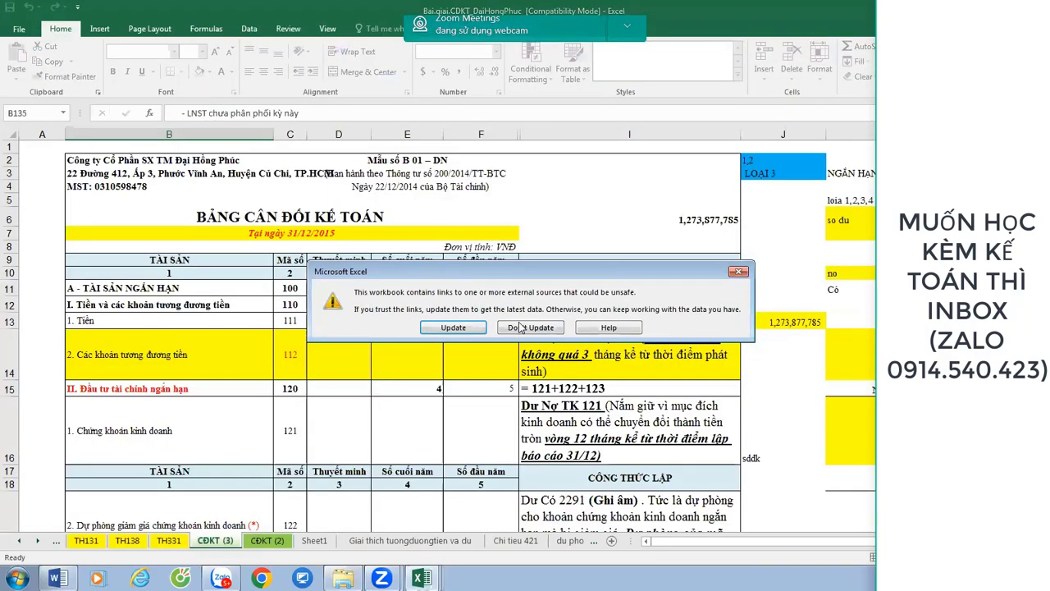
pyautogui.click(522, 328)
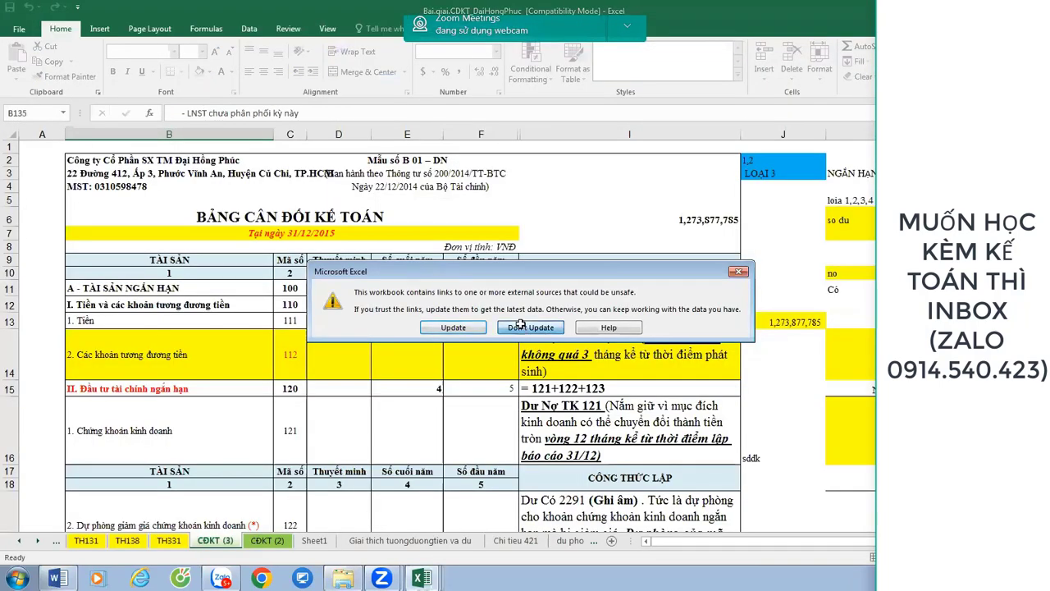
# Display the CDPS sheet and select its title bảng can doi phat sinh.
pyautogui.click(20, 541)
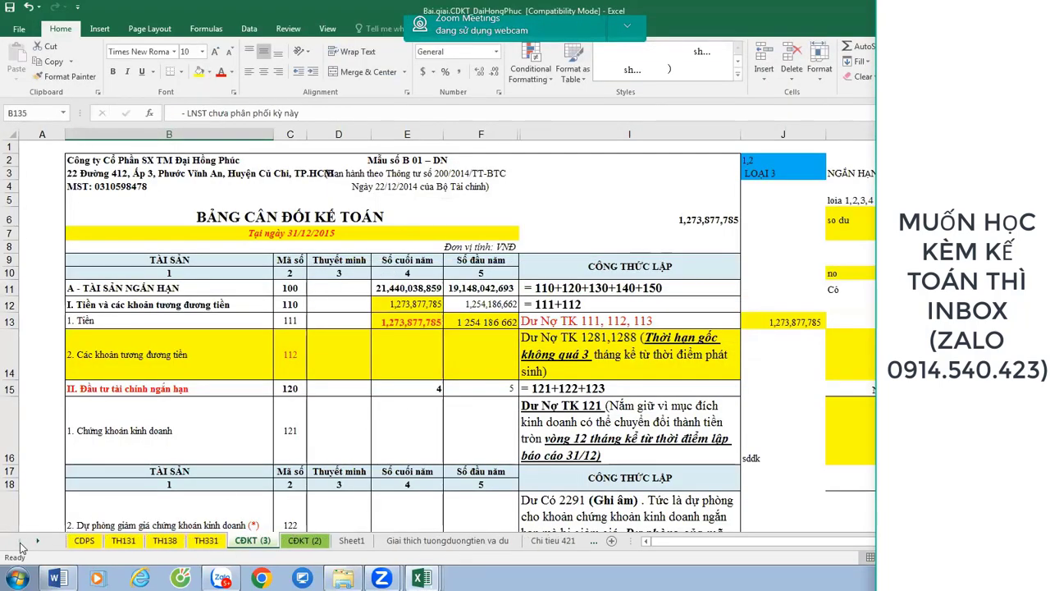
pyautogui.click(84, 541)
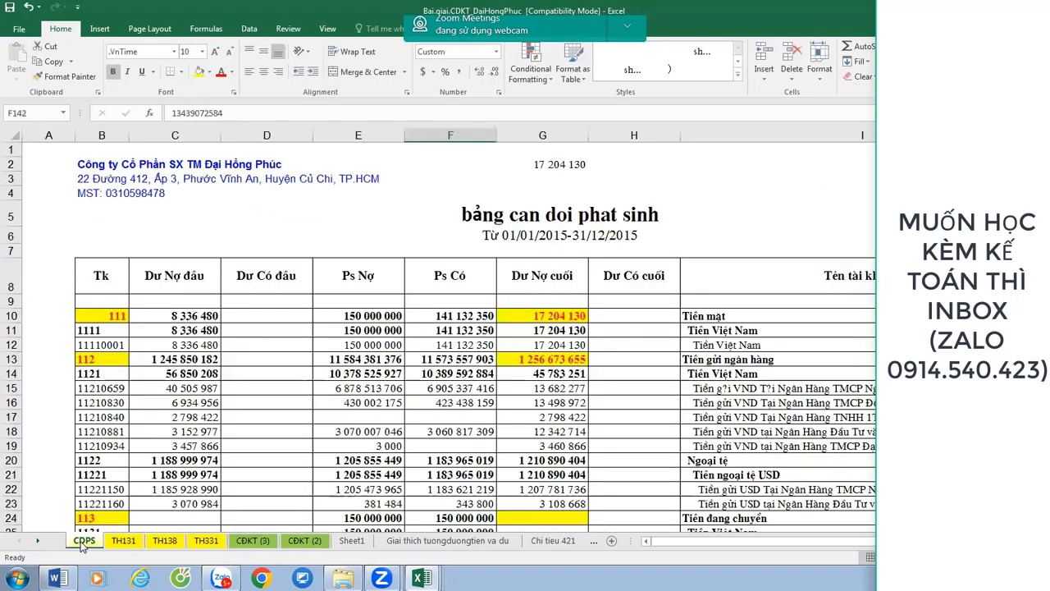
pyautogui.click(584, 215)
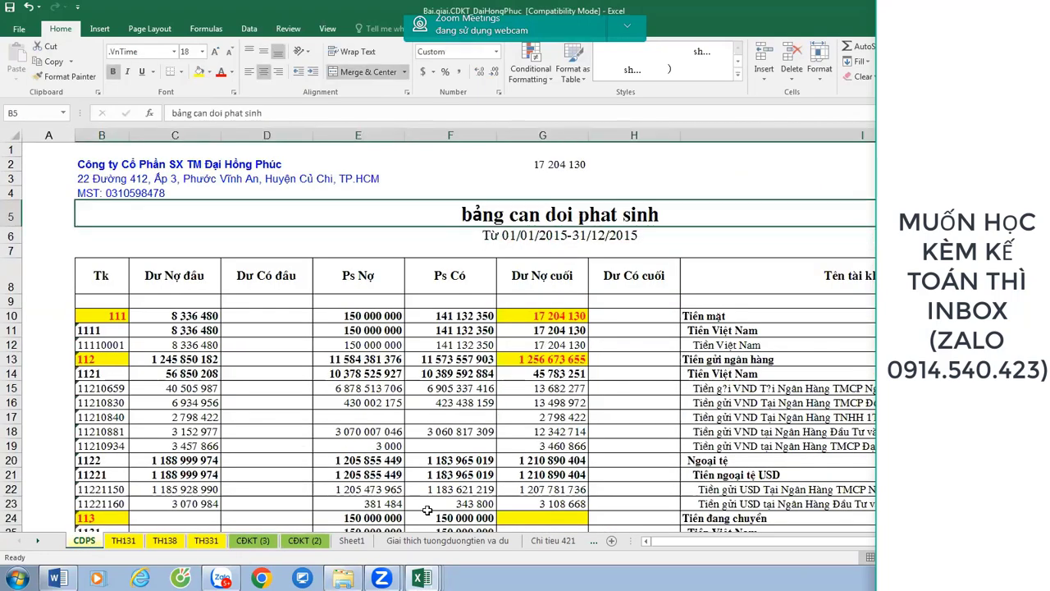
# Compare the trial balance on the CDPS sheet with the Bảng cân đối số phát sinh step of the Word process diagram.
pyautogui.click(70, 576)
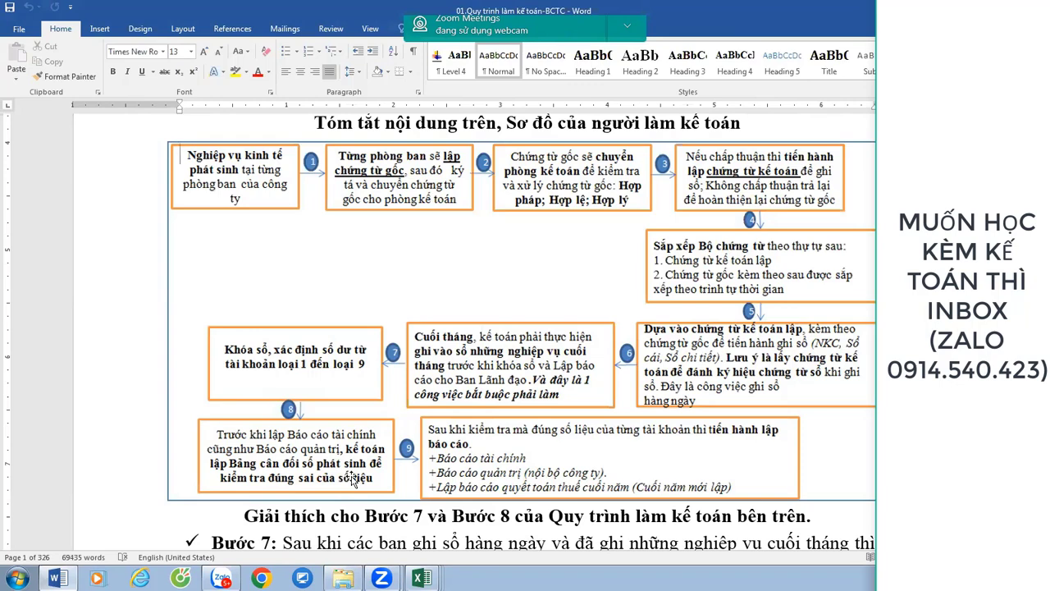
pyautogui.hotkey('alt', 'Tab')
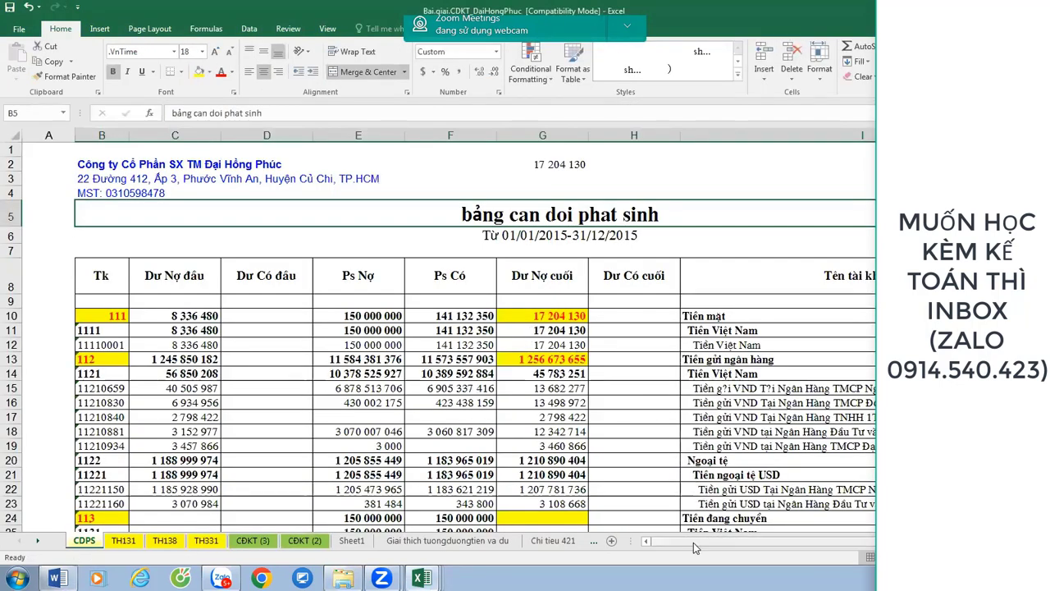
pyautogui.moveTo(693, 542); pyautogui.dragTo(729, 542)
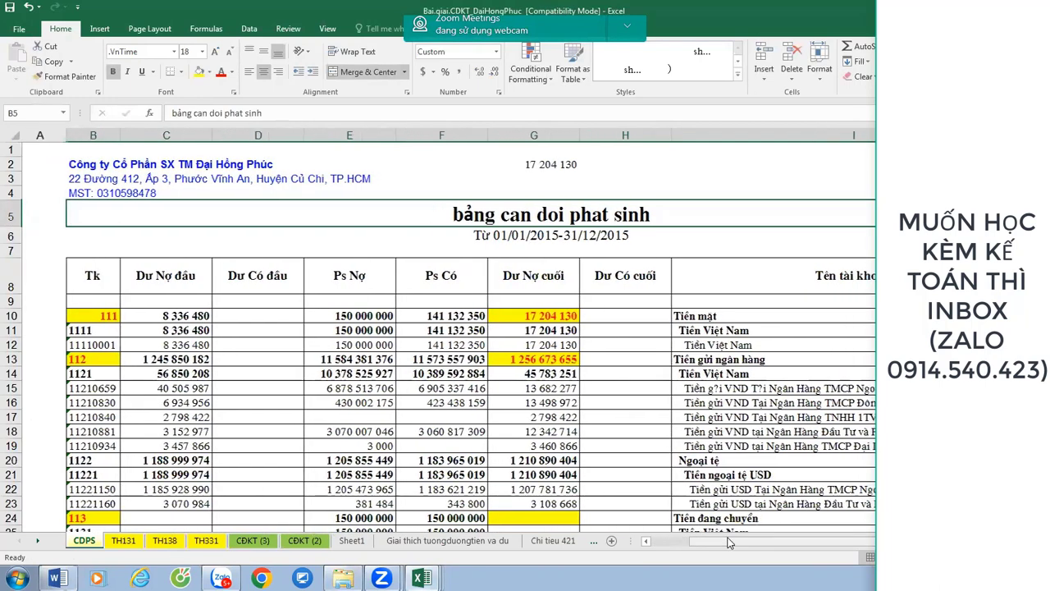
pyautogui.click(647, 542)
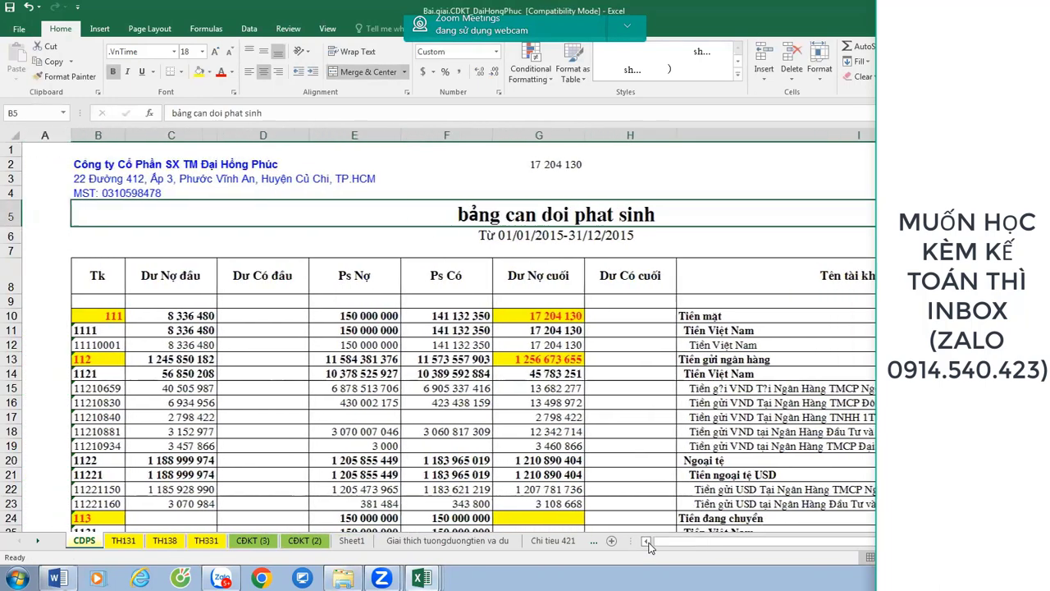
pyautogui.click(545, 344)
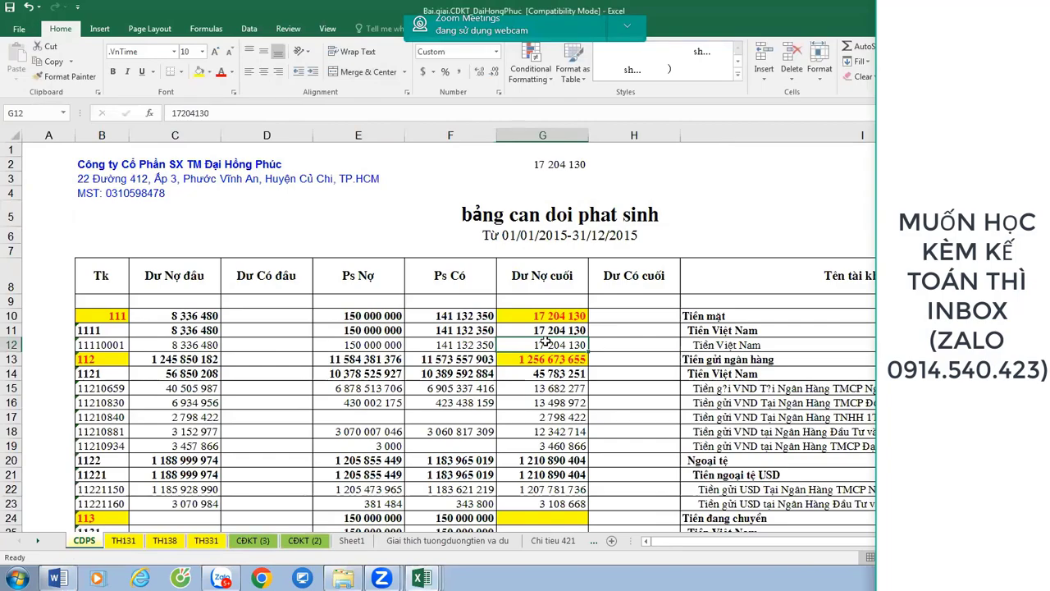
pyautogui.click(572, 211)
pyautogui.scroll(-14, 551, 245)
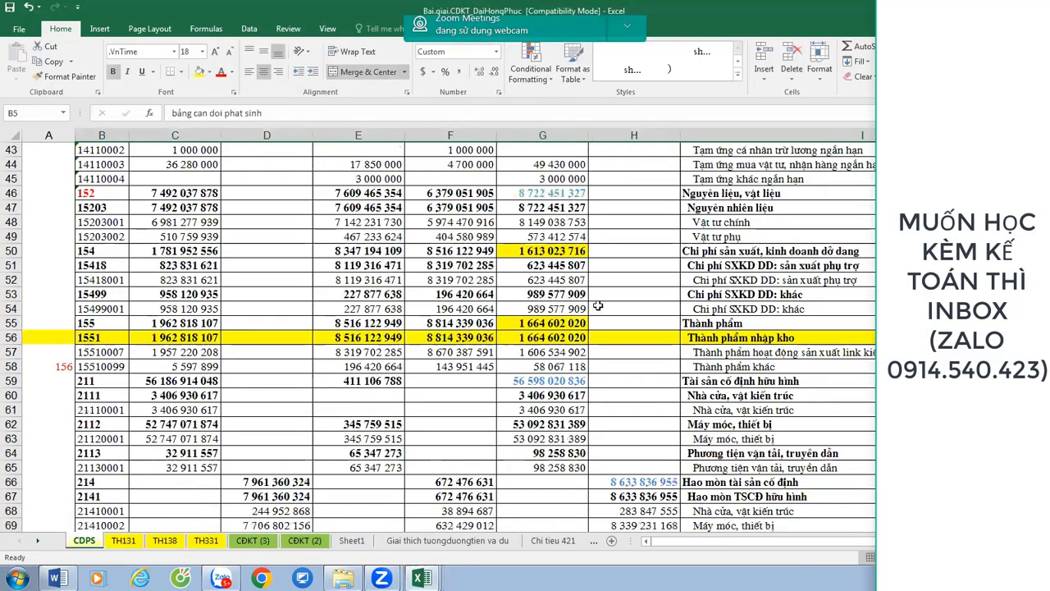
pyautogui.scroll(-6, 598, 306)
pyautogui.scroll(20, 607, 308)
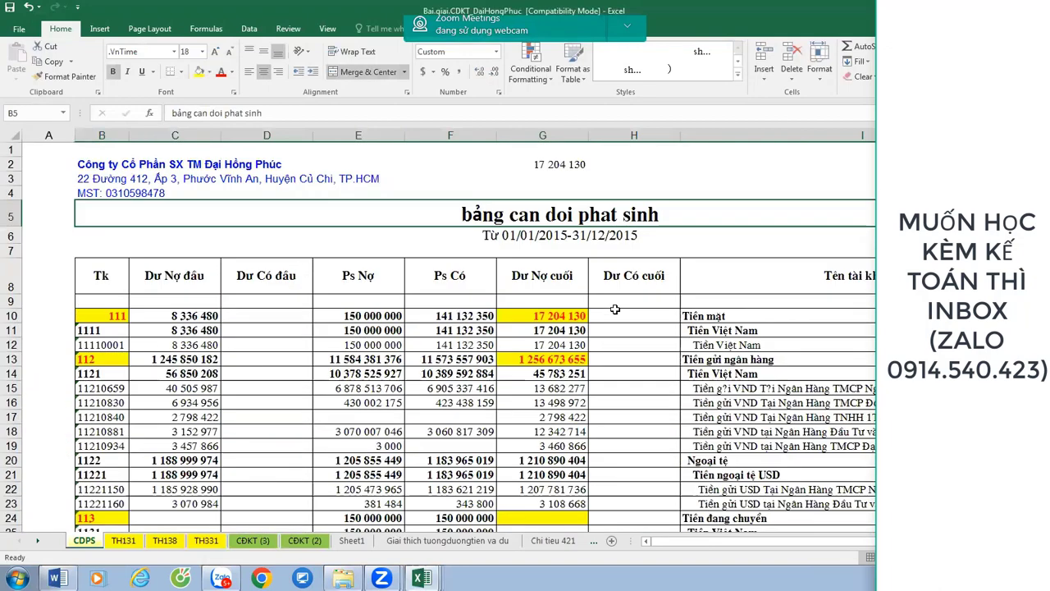
pyautogui.click(122, 305)
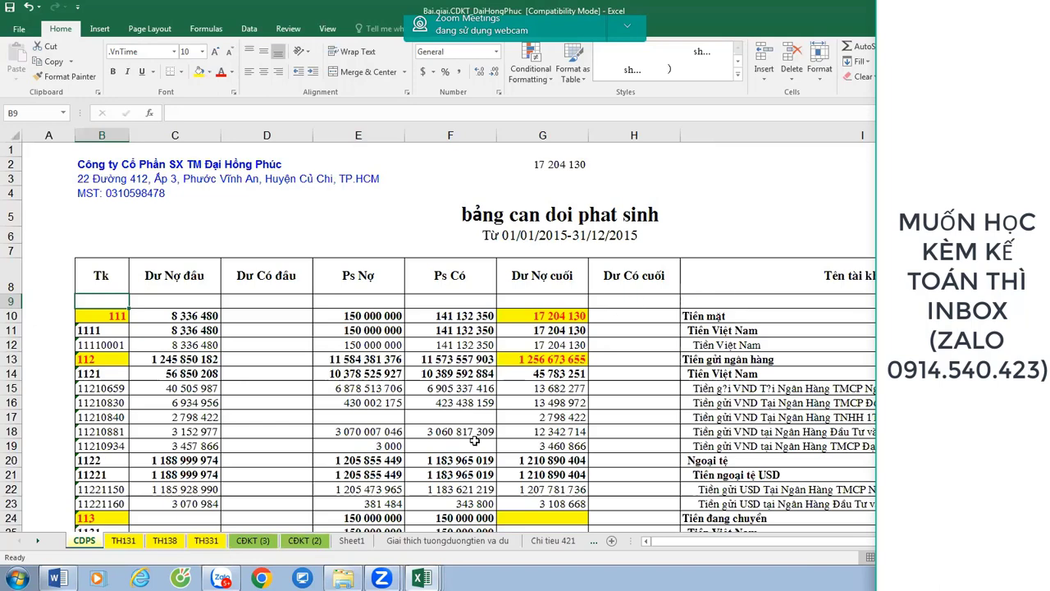
pyautogui.hotkey('alt', 'Tab')
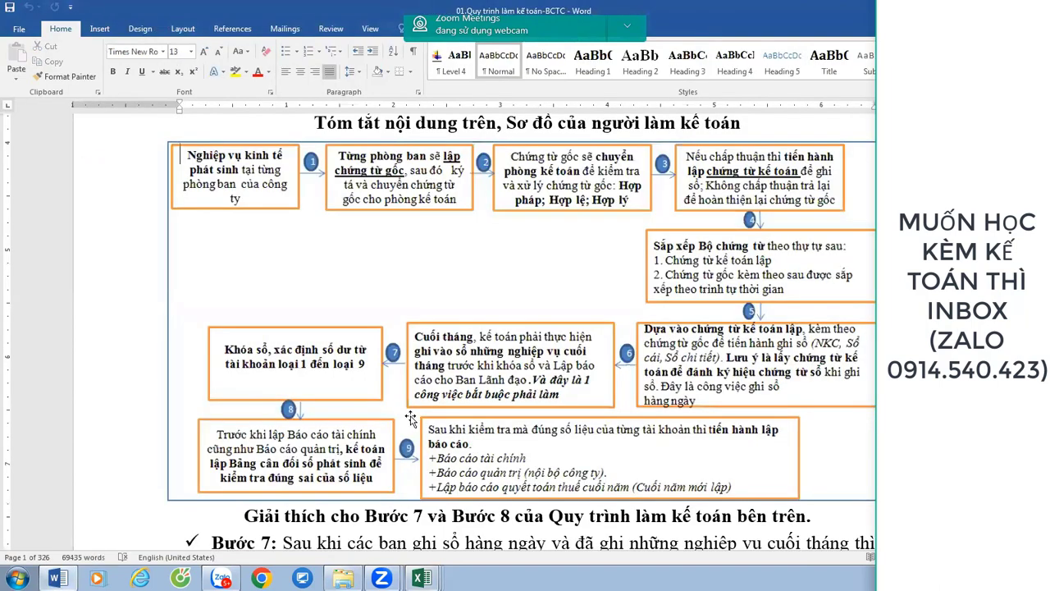
pyautogui.hotkey('alt', 'Tab')
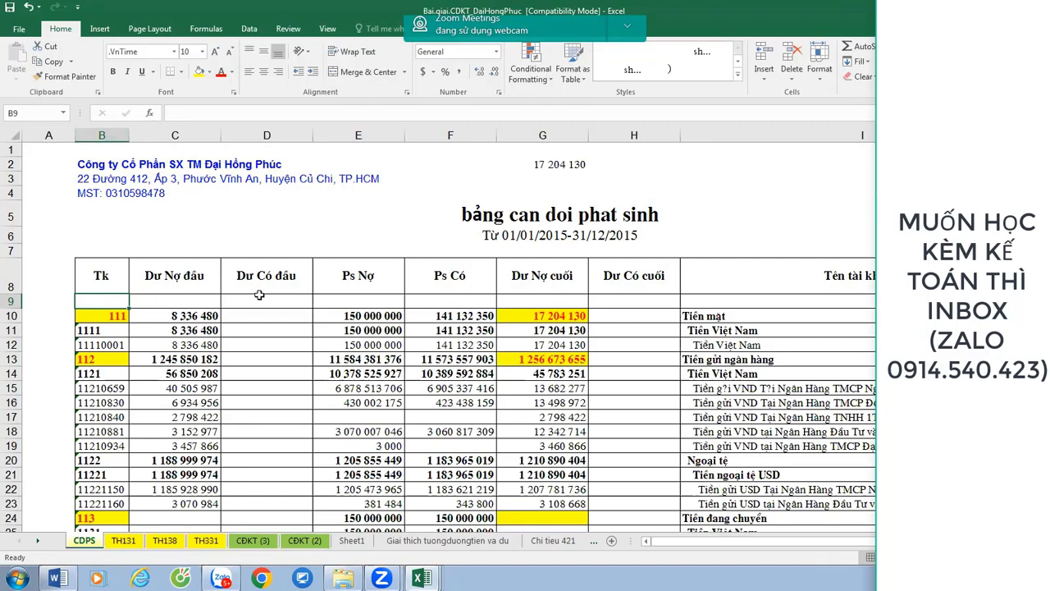
# Examine the account numbers in the Tk column of the trial balance from account 111 down to the Tổng cộng row.
pyautogui.click(100, 134)
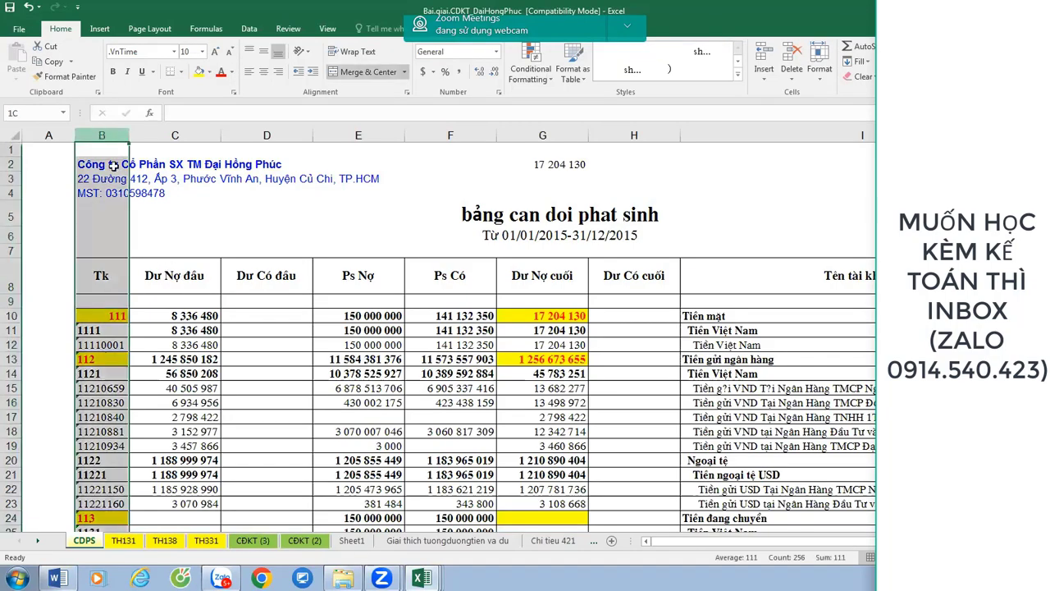
pyautogui.scroll(-20, 134, 401)
pyautogui.scroll(-20, 134, 401)
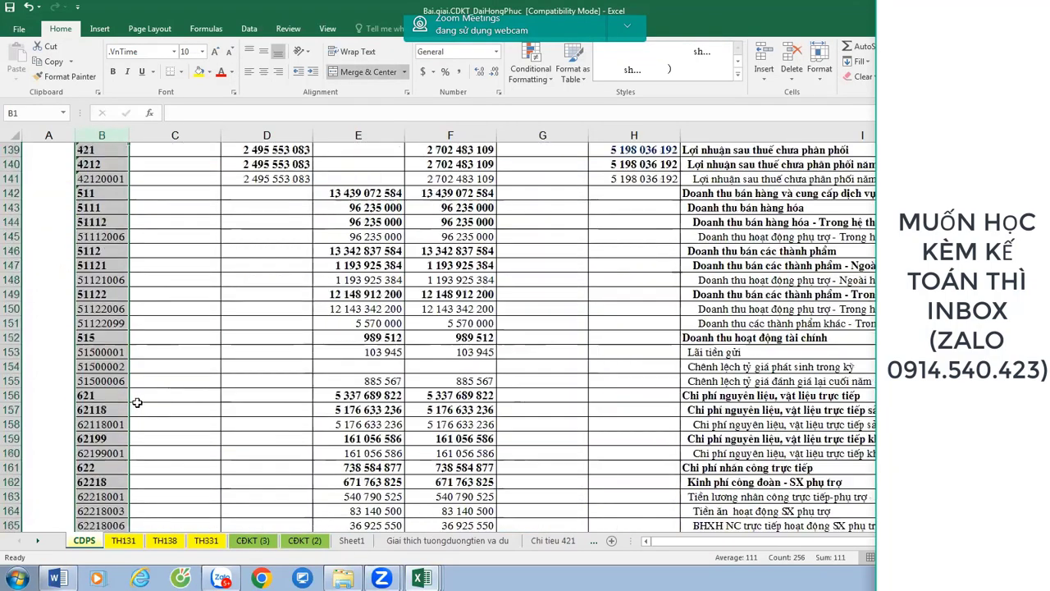
pyautogui.scroll(-6, 137, 401)
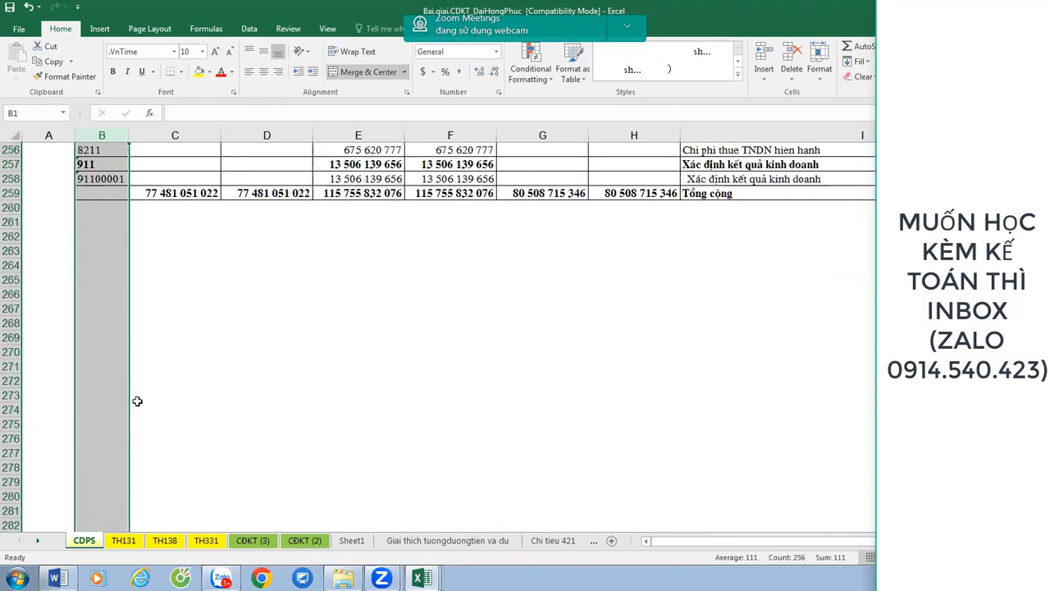
pyautogui.scroll(3, 137, 400)
pyautogui.click(95, 322)
pyautogui.scroll(20, 96, 322)
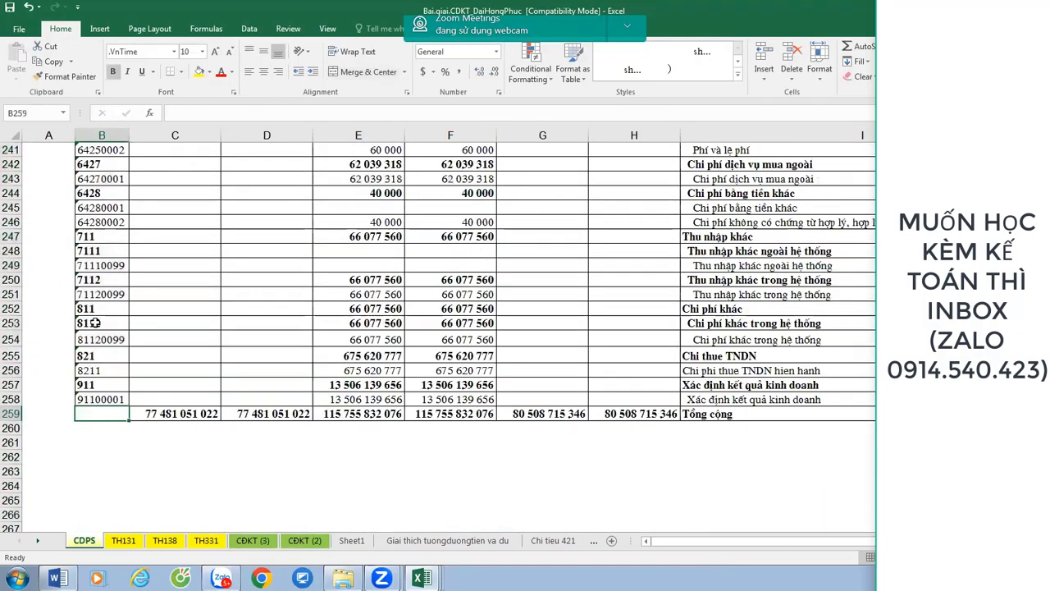
pyautogui.scroll(20, 95, 319)
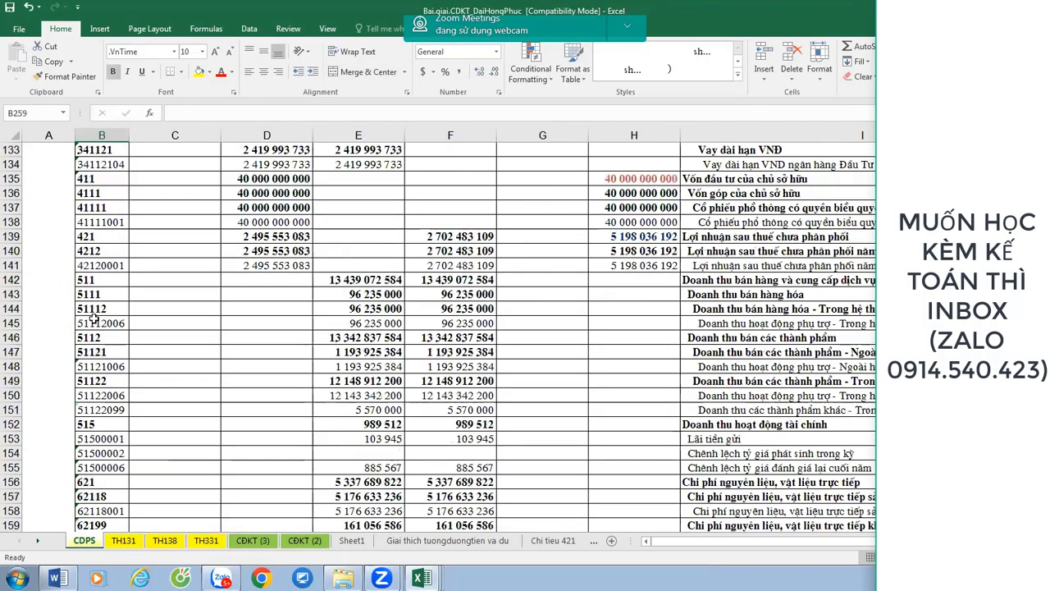
pyautogui.scroll(20, 95, 320)
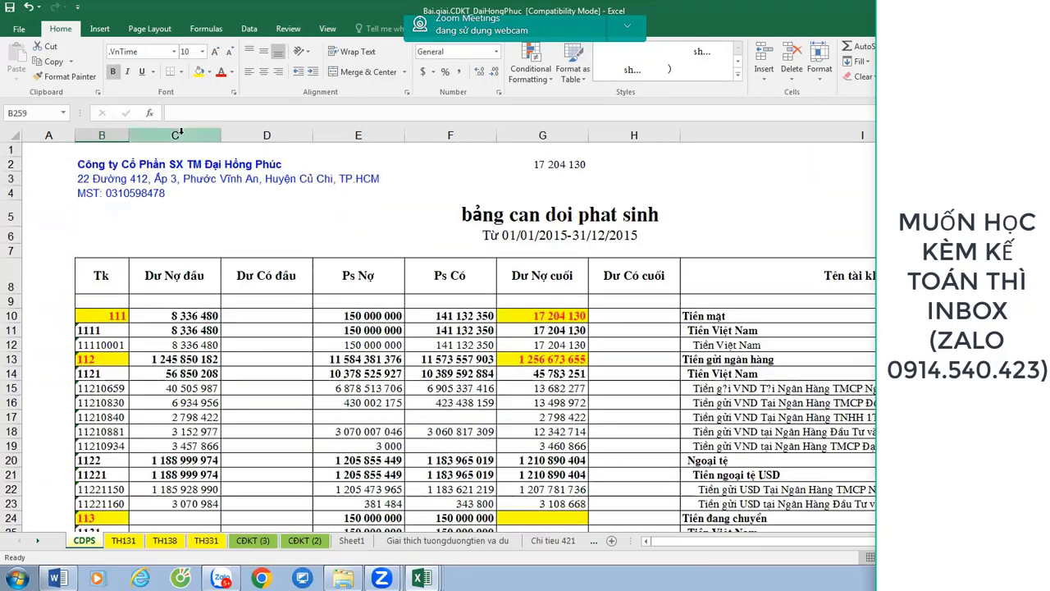
# Examine the trial balance's opening balance, period movement, closing balance and account name columns, C through I.
pyautogui.moveTo(181, 133); pyautogui.dragTo(467, 126)
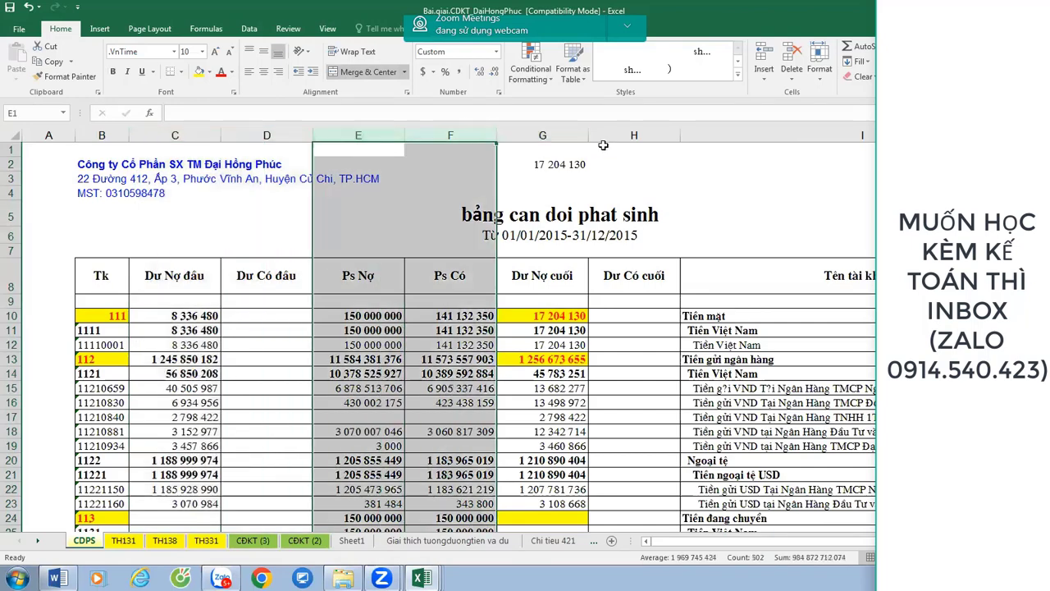
pyautogui.moveTo(578, 136); pyautogui.dragTo(610, 126)
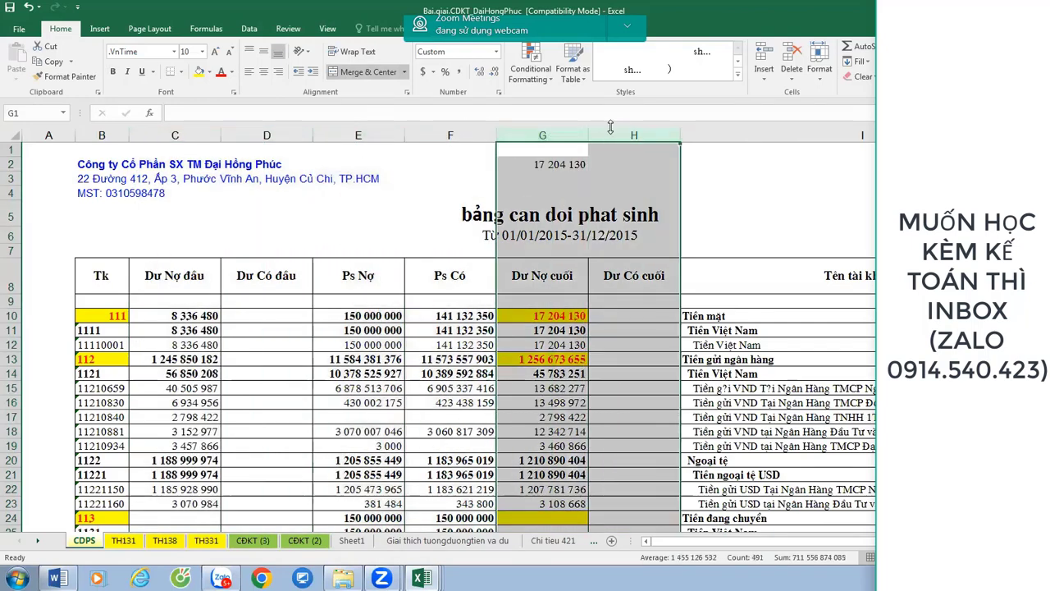
pyautogui.click(756, 129)
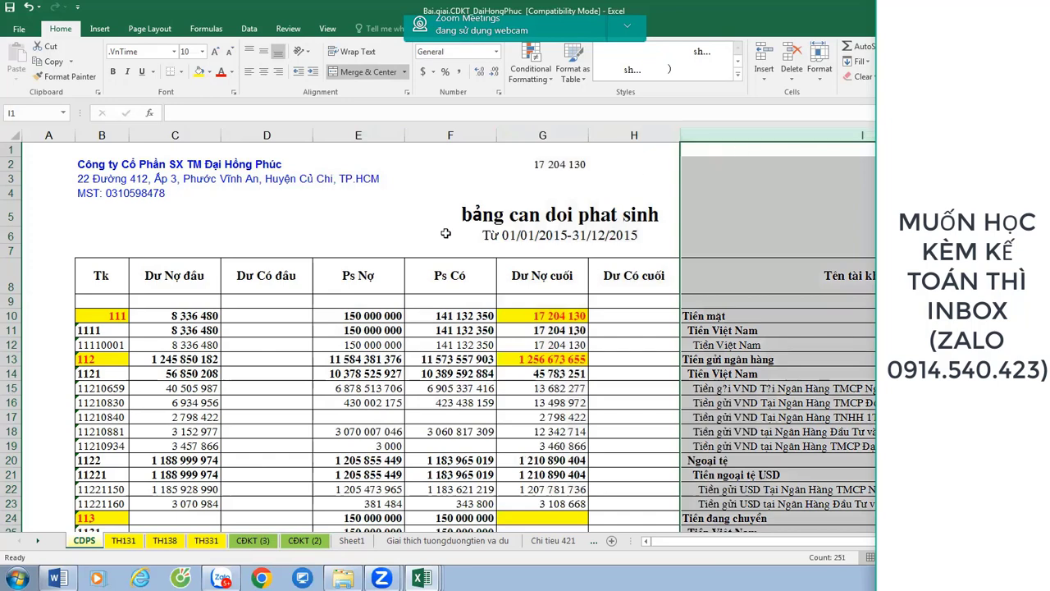
pyautogui.click(360, 284)
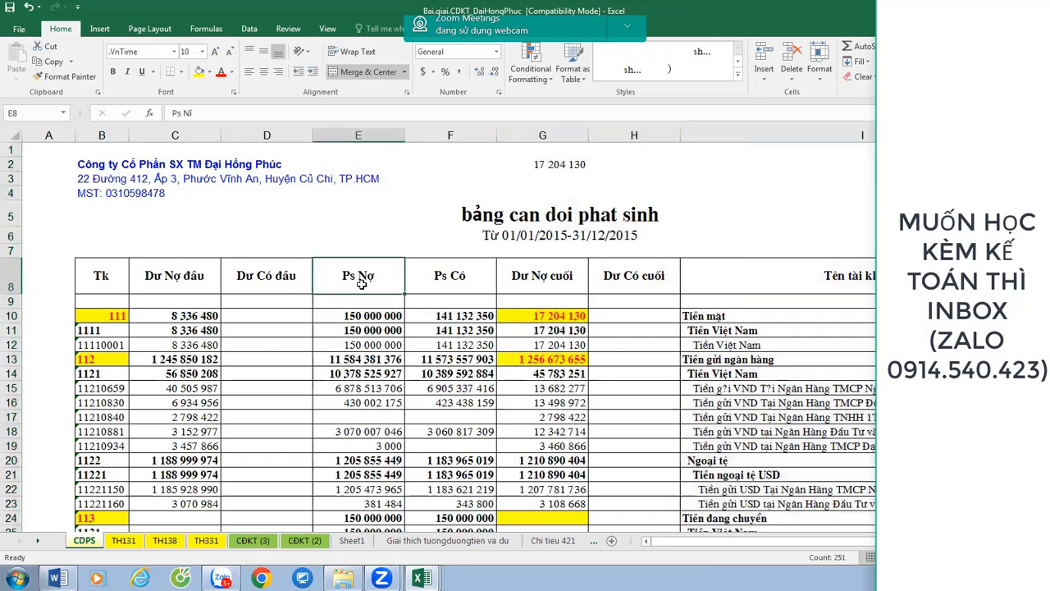
# Examine the account 111 row across its opening balance, debit and credit movements and closing balance cells.
pyautogui.click(12, 315)
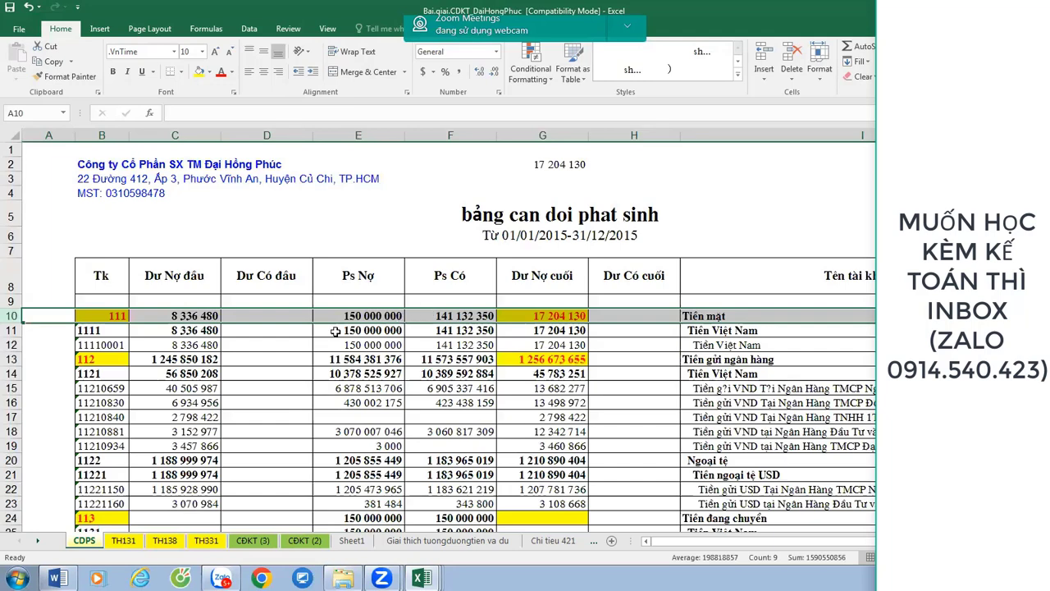
pyautogui.moveTo(170, 314); pyautogui.dragTo(291, 313)
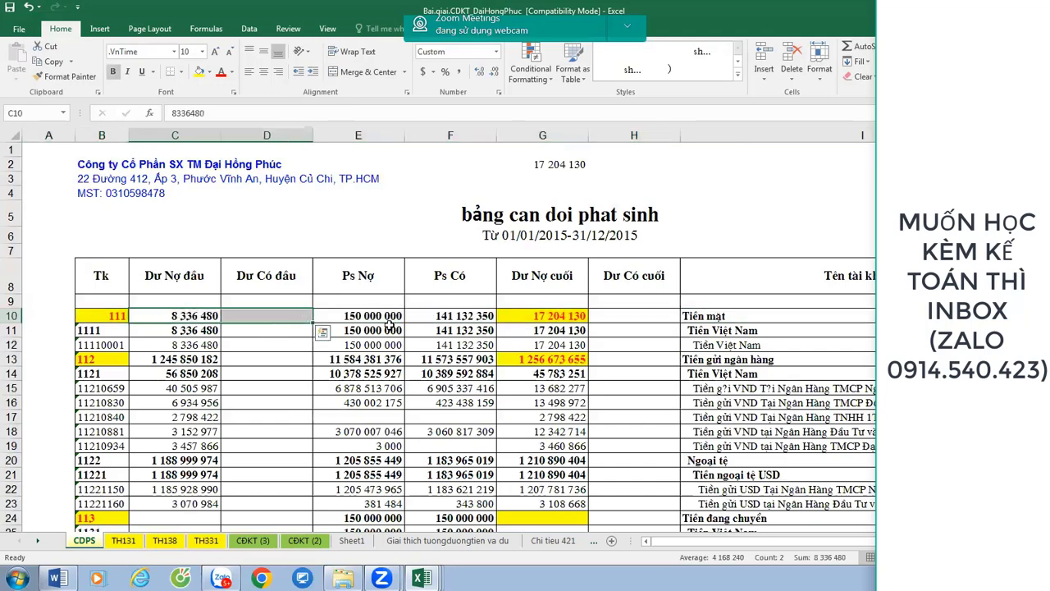
pyautogui.moveTo(386, 317); pyautogui.dragTo(625, 319)
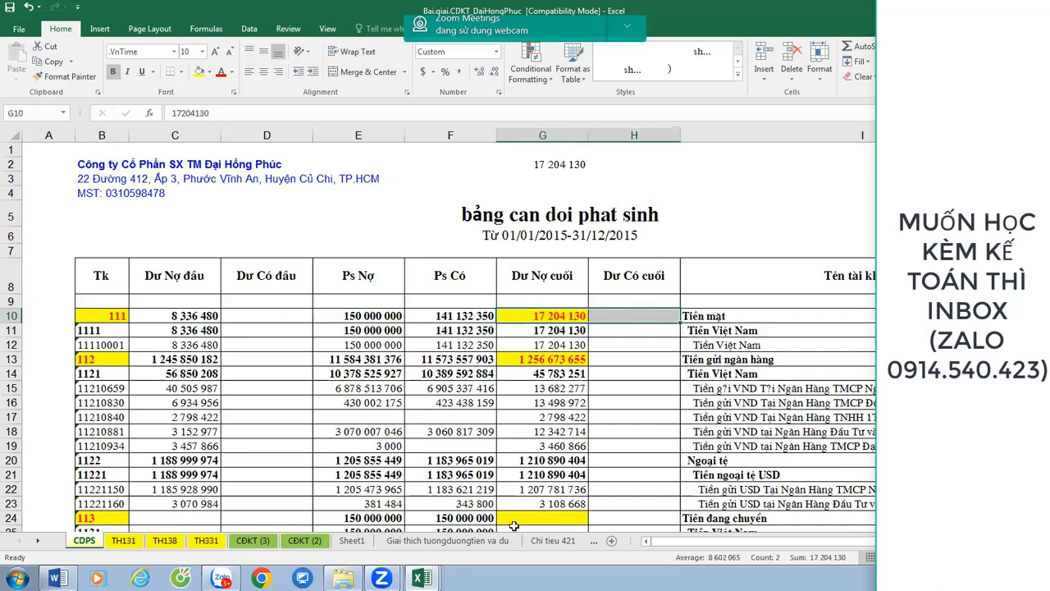
# Switch to the Book1 workbook and review the whole T-account for account 131.
pyautogui.click(421, 577)
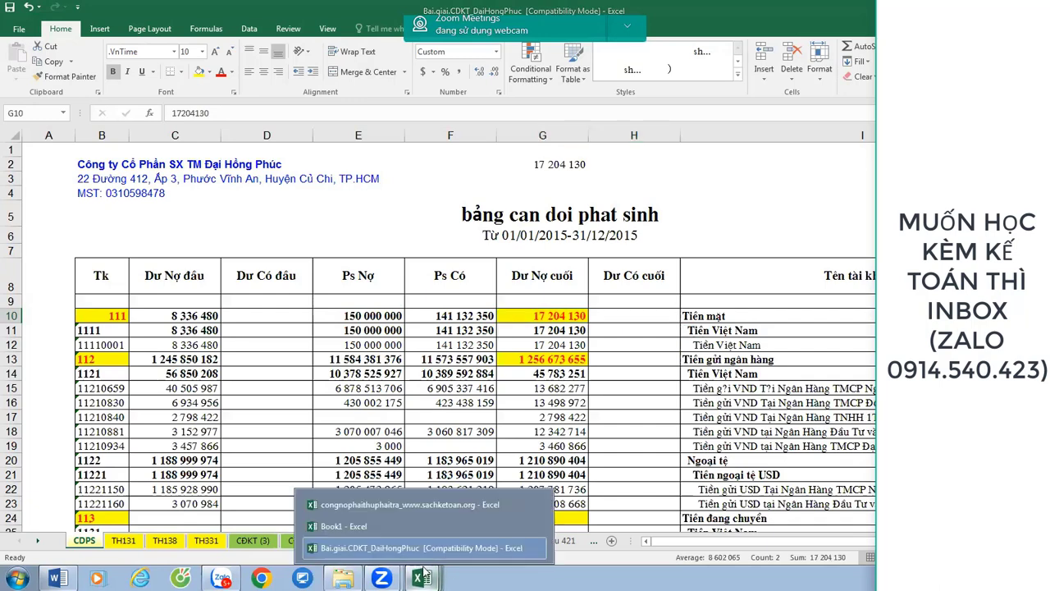
pyautogui.click(367, 527)
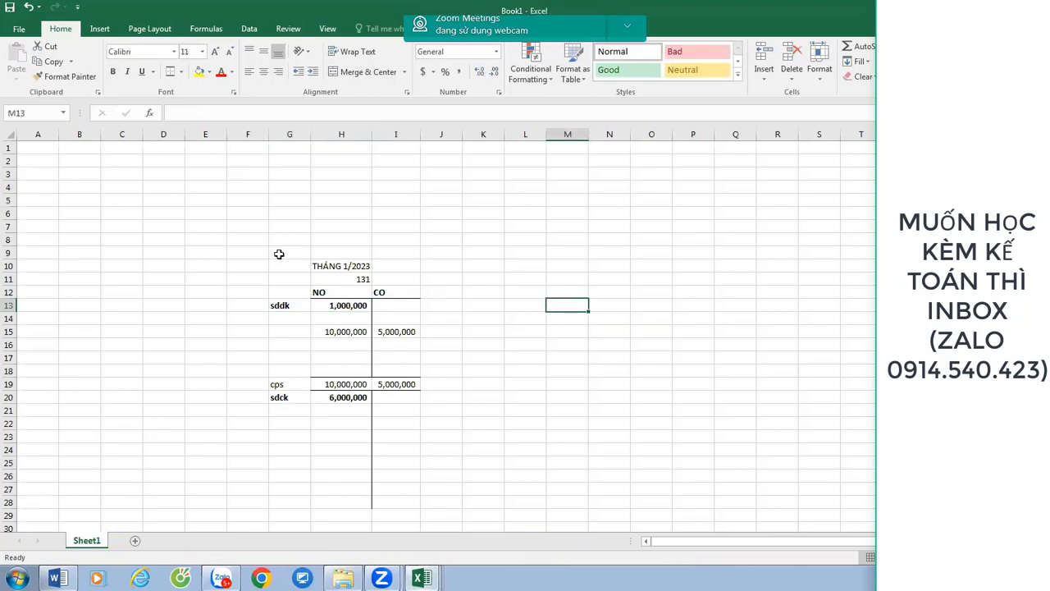
pyautogui.moveTo(276, 254)
pyautogui.mouseDown()
pyautogui.moveTo(441, 309)
pyautogui.moveTo(476, 464)
pyautogui.moveTo(492, 476)
pyautogui.mouseUp()
pyautogui.click(636, 321)
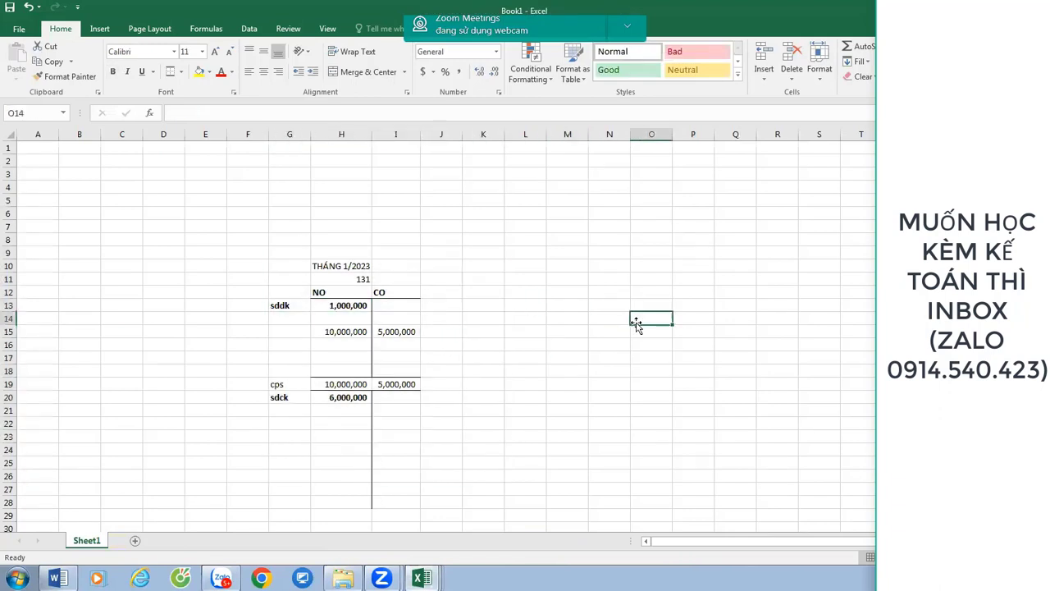
# Start saving the workbook under a new name and browse to the person-named folder inside DICHVUKETOAN on Local Disk (F:).
pyautogui.press('F12')
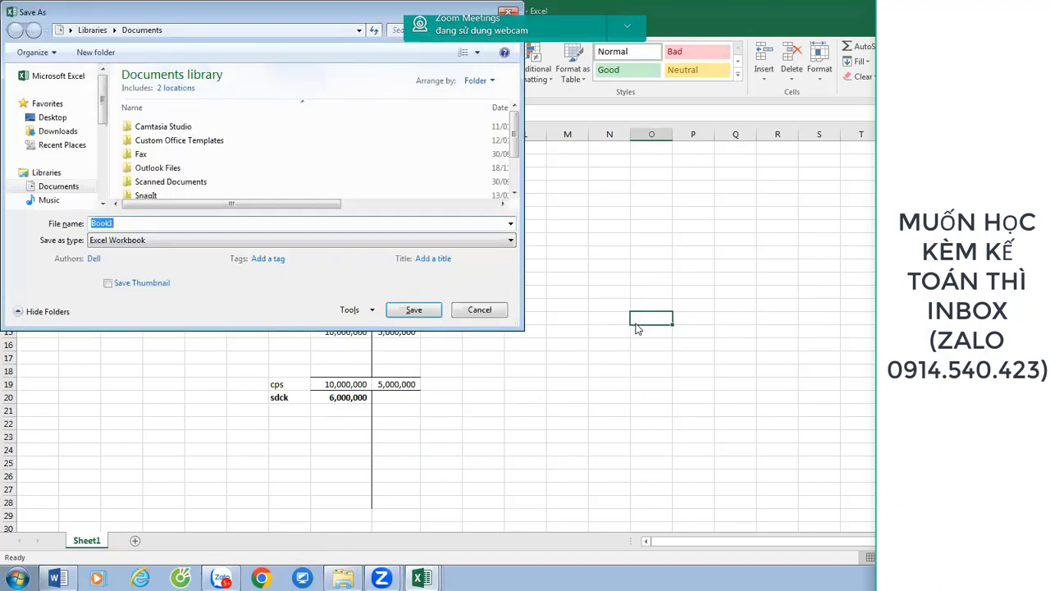
pyautogui.scroll(-4, 103, 164)
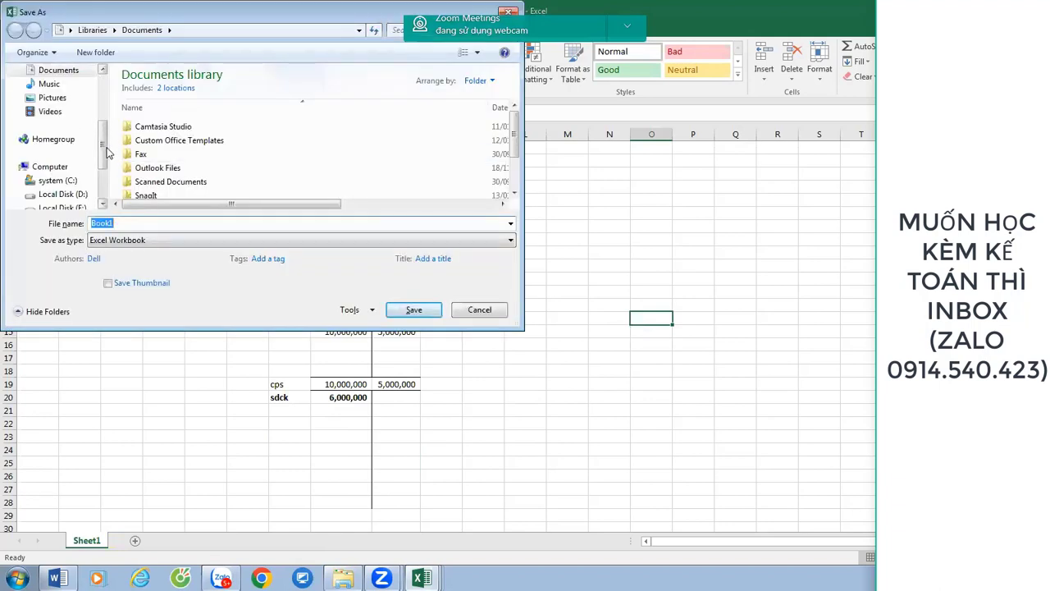
pyautogui.click(74, 138)
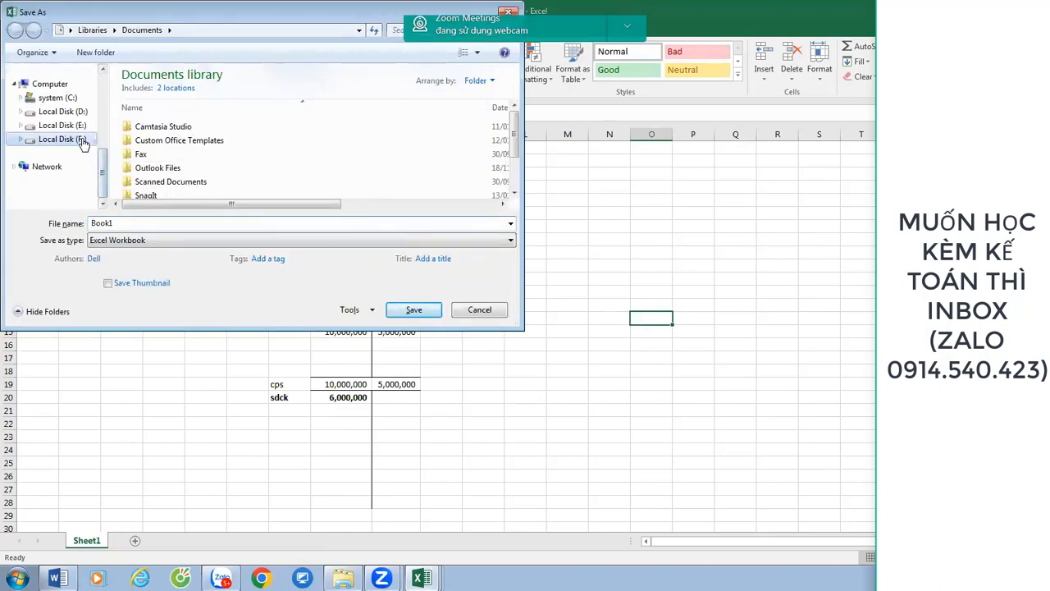
pyautogui.doubleClick(195, 172)
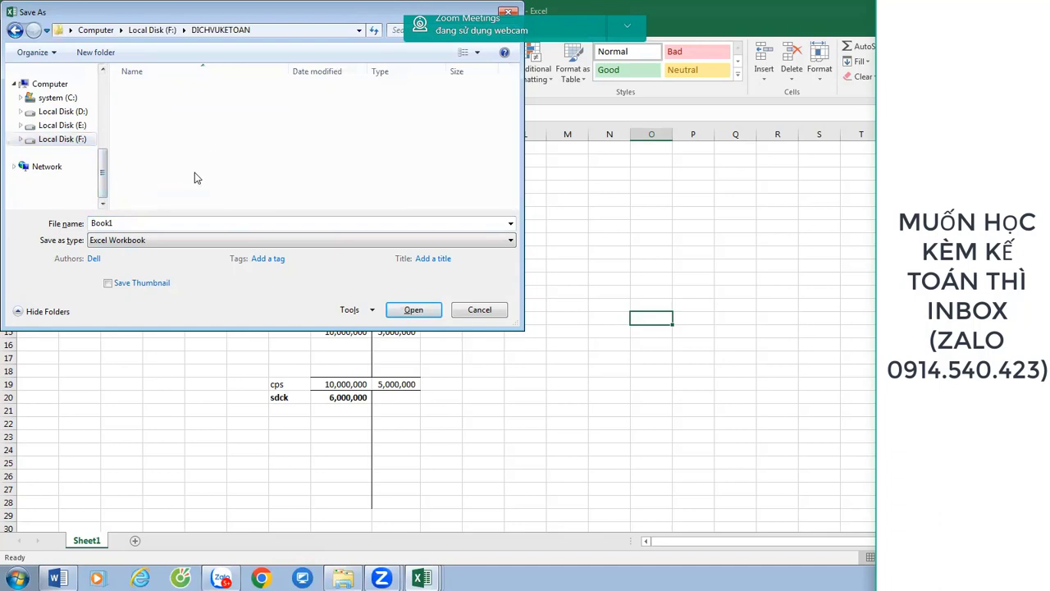
pyautogui.write('thao')
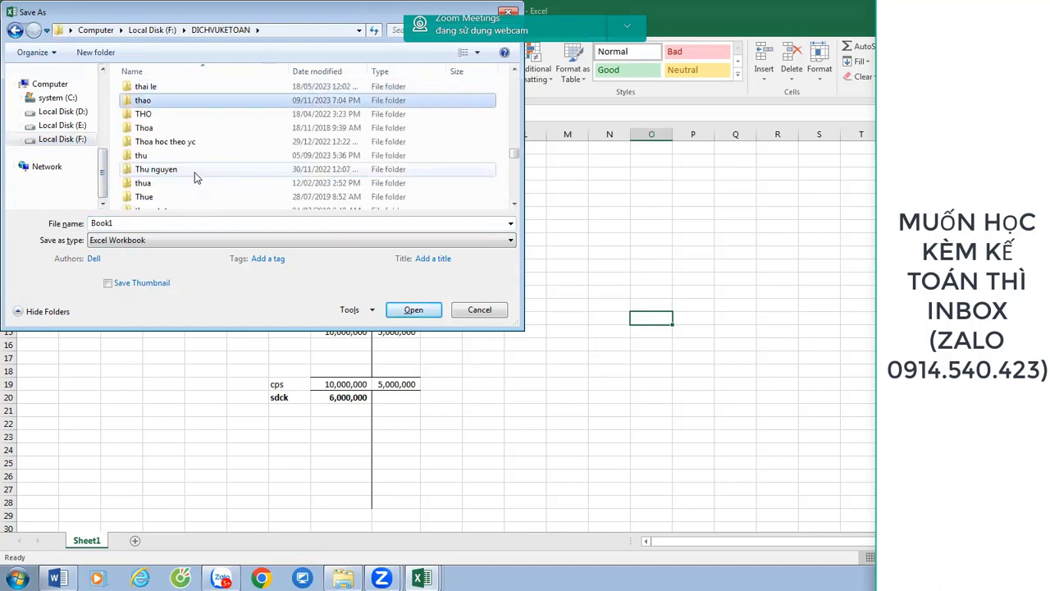
pyautogui.press('Return')
pyautogui.click(197, 145)
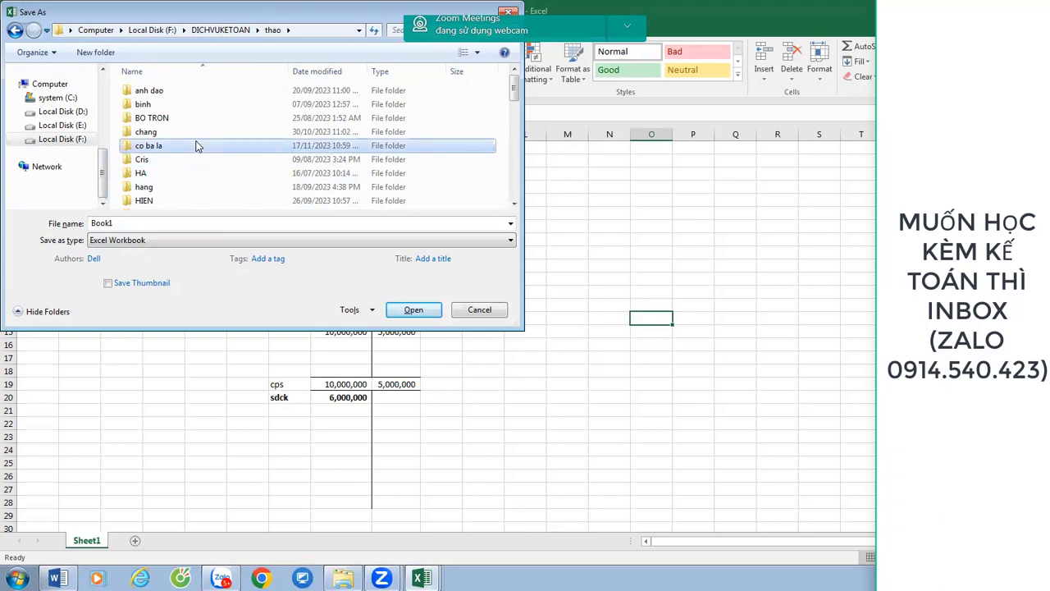
# Create a new subfolder with the person's name and save the workbook in it as BUOI 1.
pyautogui.click(96, 52)
pyautogui.write('HUNG')
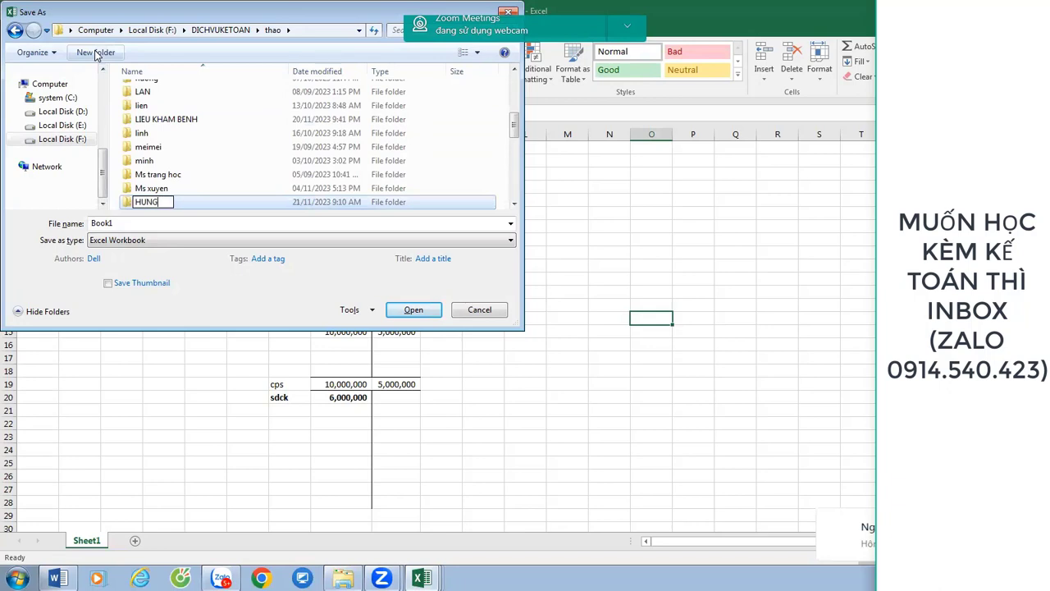
pyautogui.press('Return')
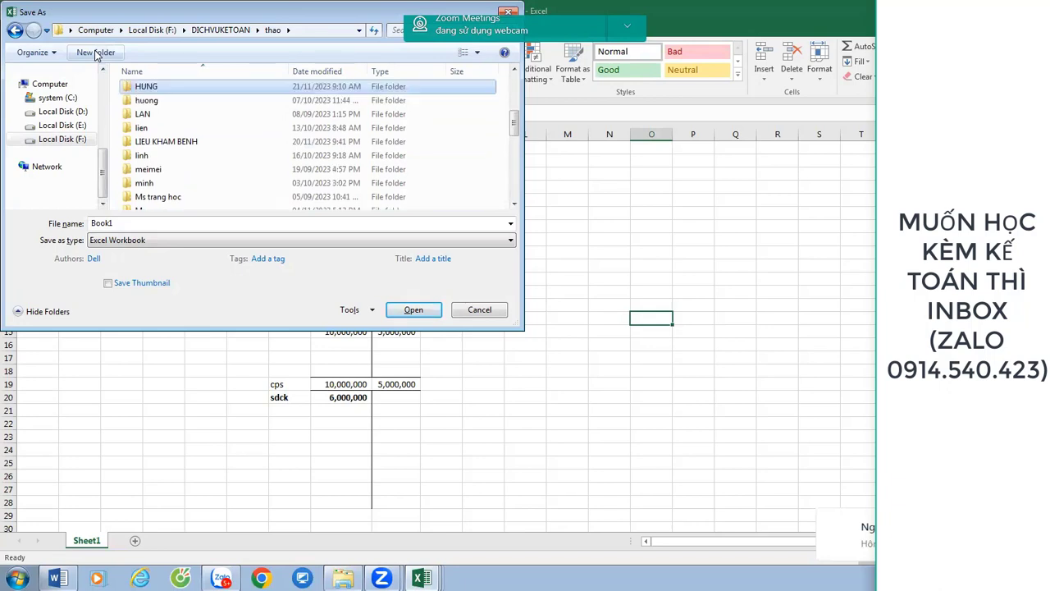
pyautogui.press('Return')
pyautogui.click(183, 224)
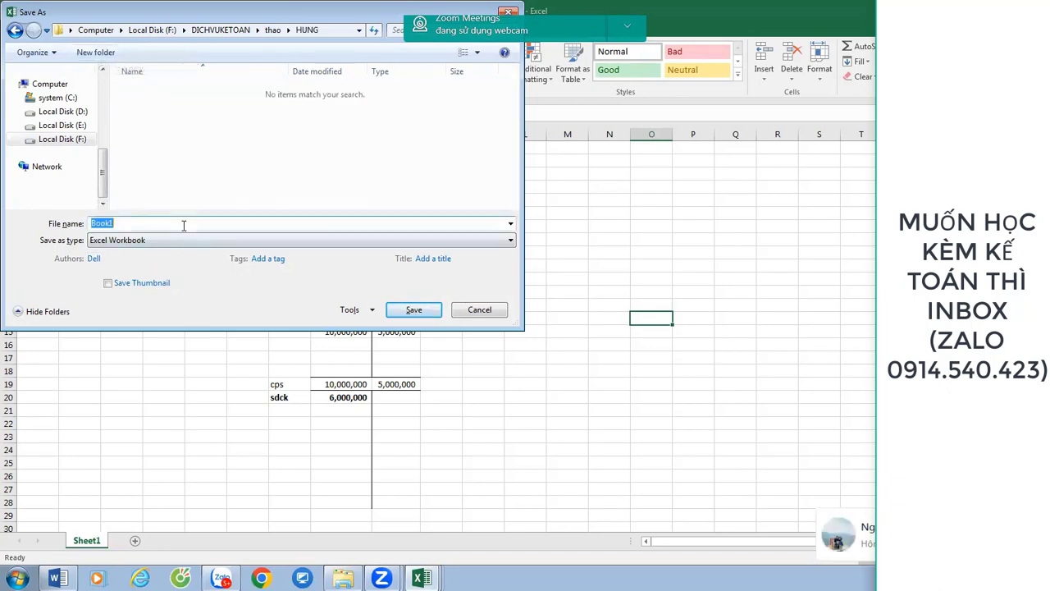
pyautogui.write('BUOI 1')
pyautogui.press('Return')
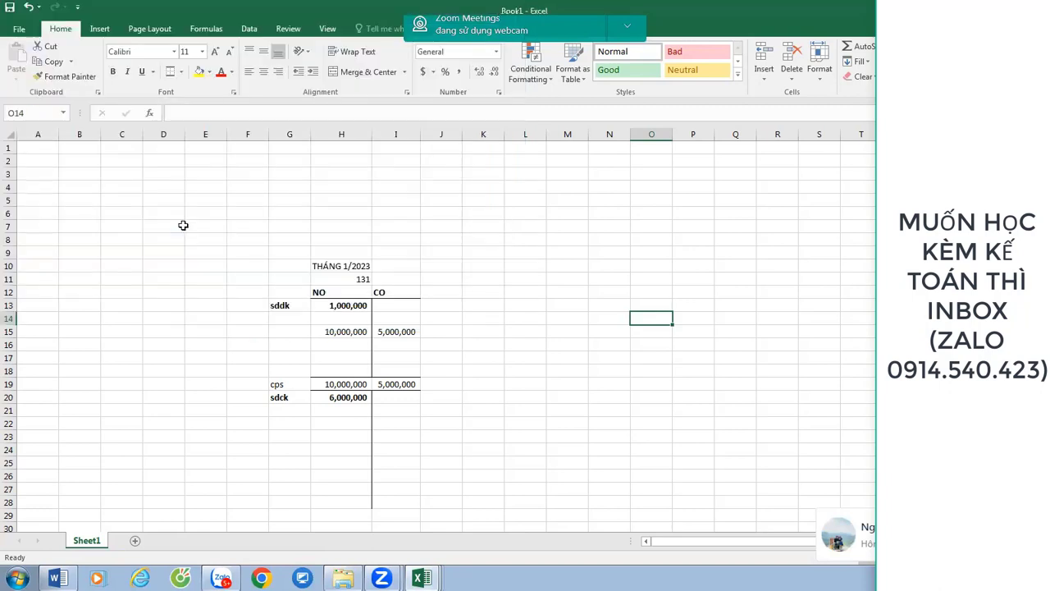
# Set the font of the entire sheet to Times New Roman, size 13.
pyautogui.click(525, 302)
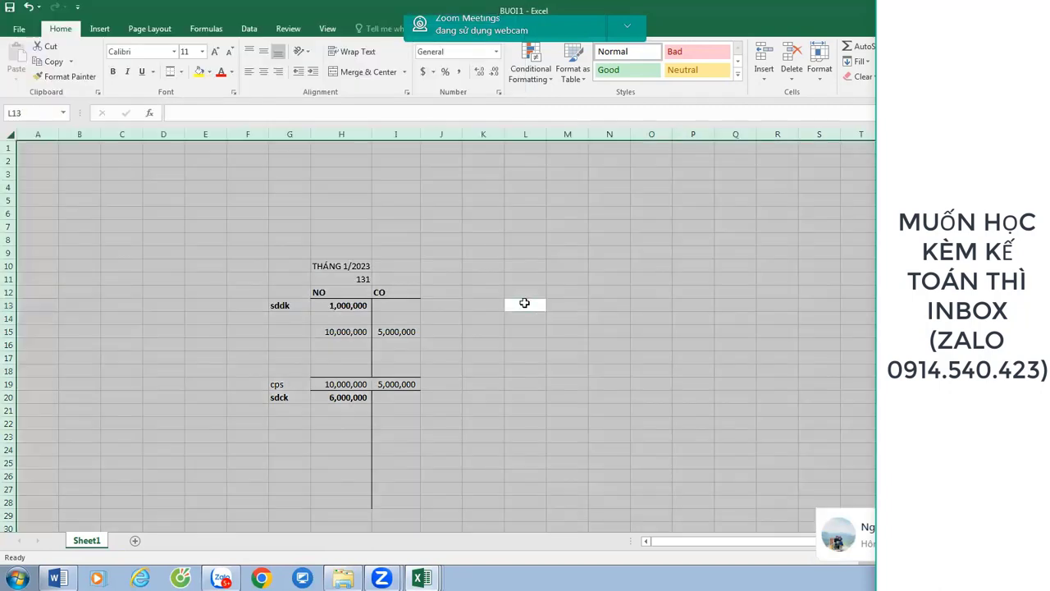
pyautogui.click(154, 50)
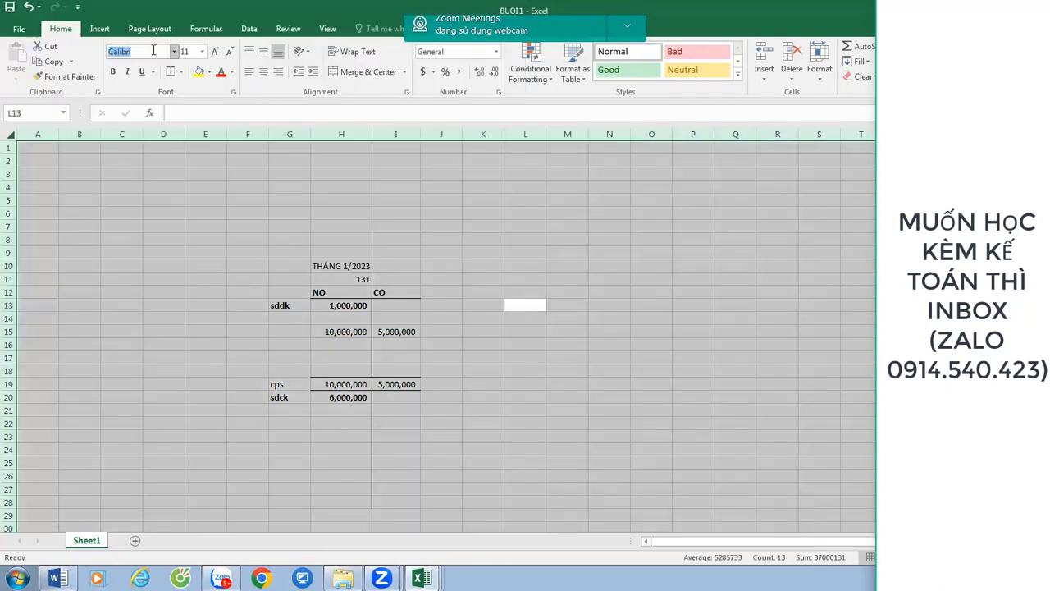
pyautogui.write('Times New Roman')
pyautogui.press('Return')
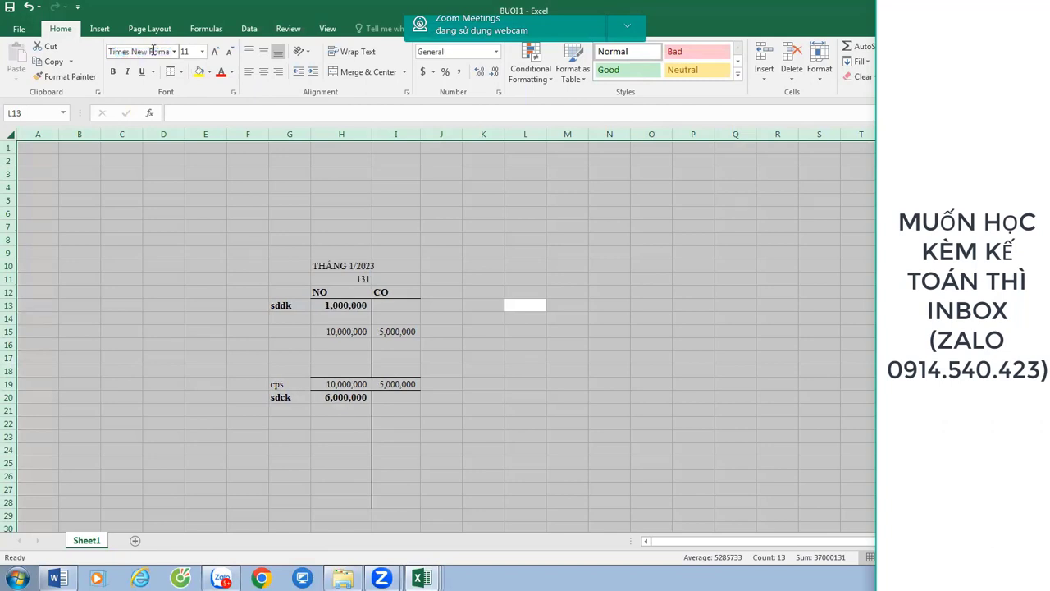
pyautogui.click(197, 50)
pyautogui.write('13')
pyautogui.press('Return')
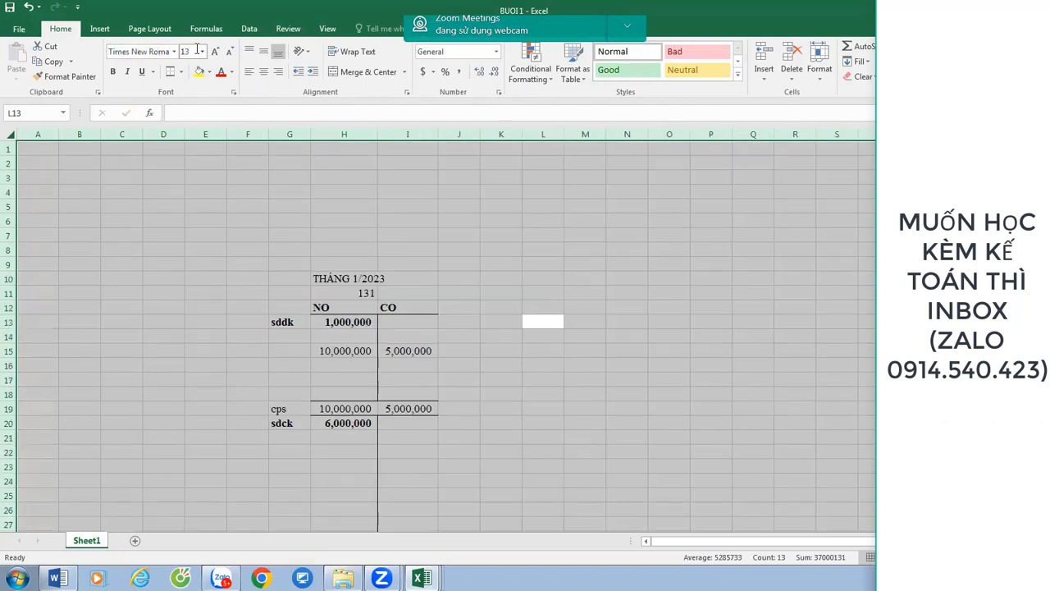
pyautogui.click(458, 379)
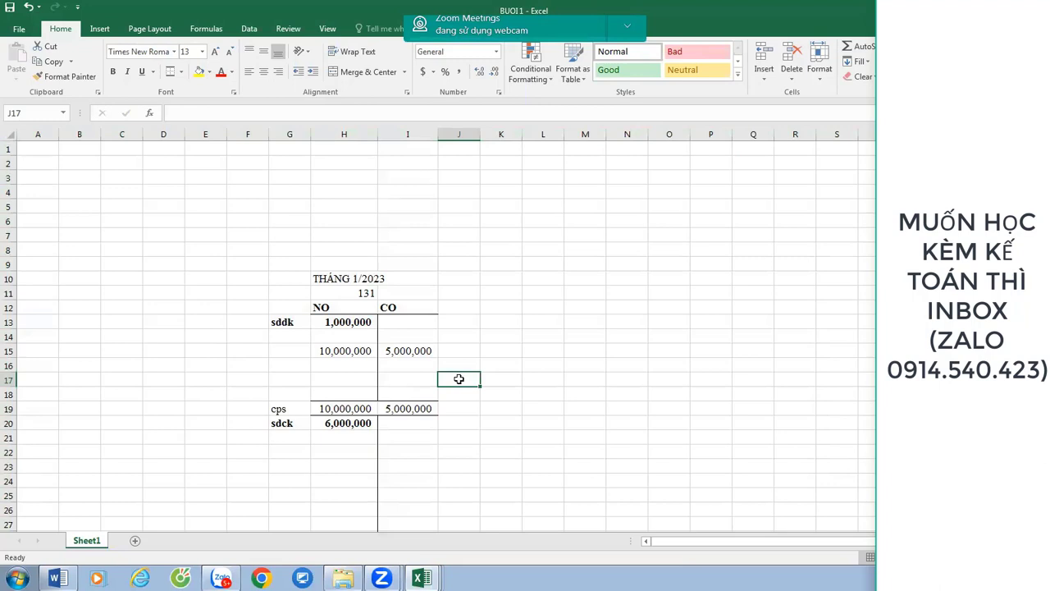
# Make the cps row of the T-account bold, from its label through both totals (G19:I19).
pyautogui.moveTo(292, 409); pyautogui.dragTo(423, 410)
pyautogui.hotkey('ctrl', 'b')
pyautogui.click(544, 348)
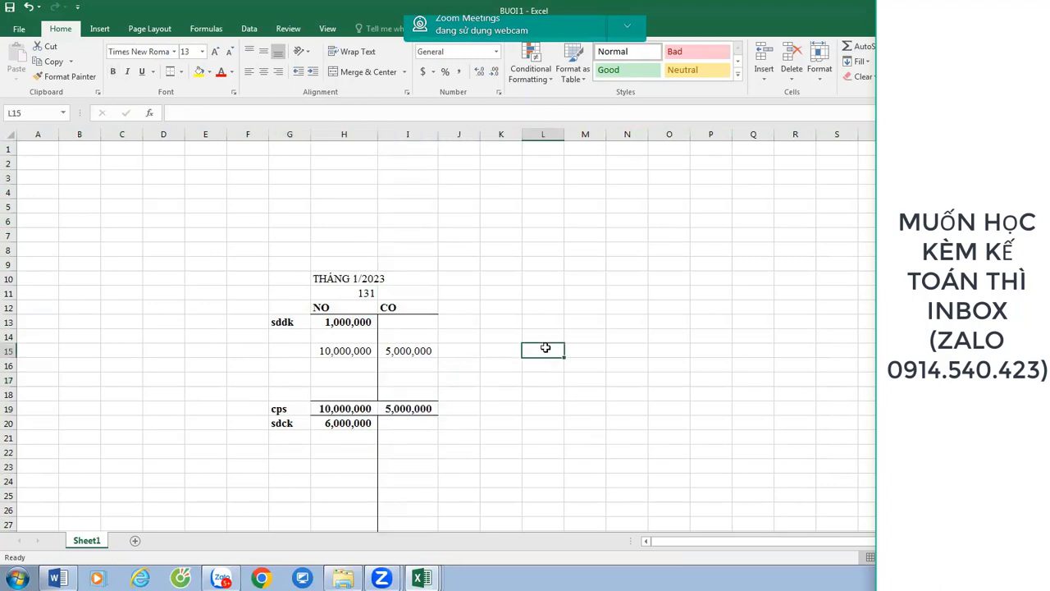
# Rewrite the opening and closing balance labels in capitals: SDDK in G13 and SDCK in G20.
pyautogui.click(303, 321)
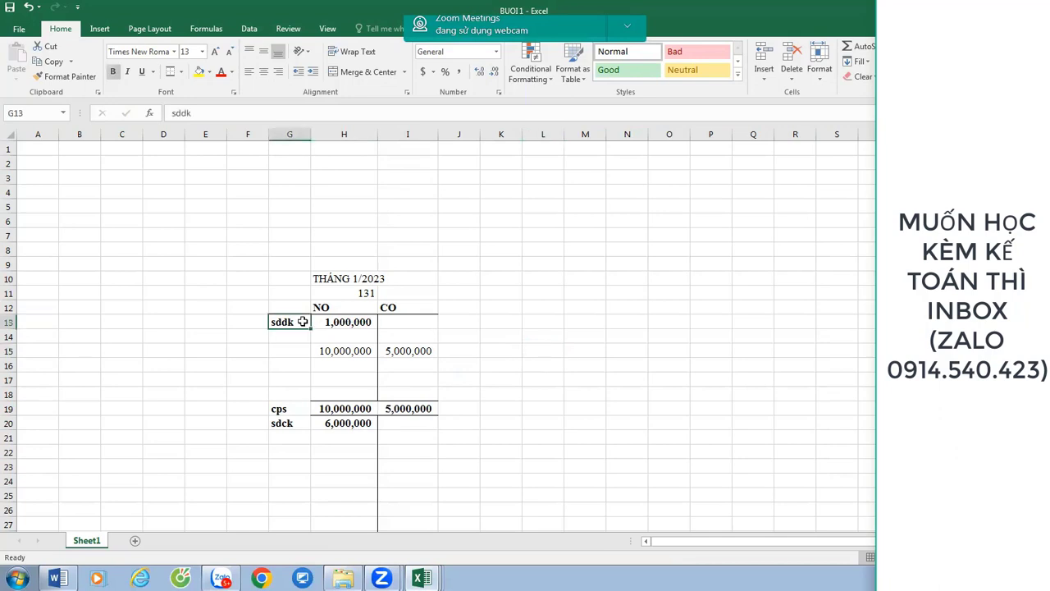
pyautogui.write('SDDK')
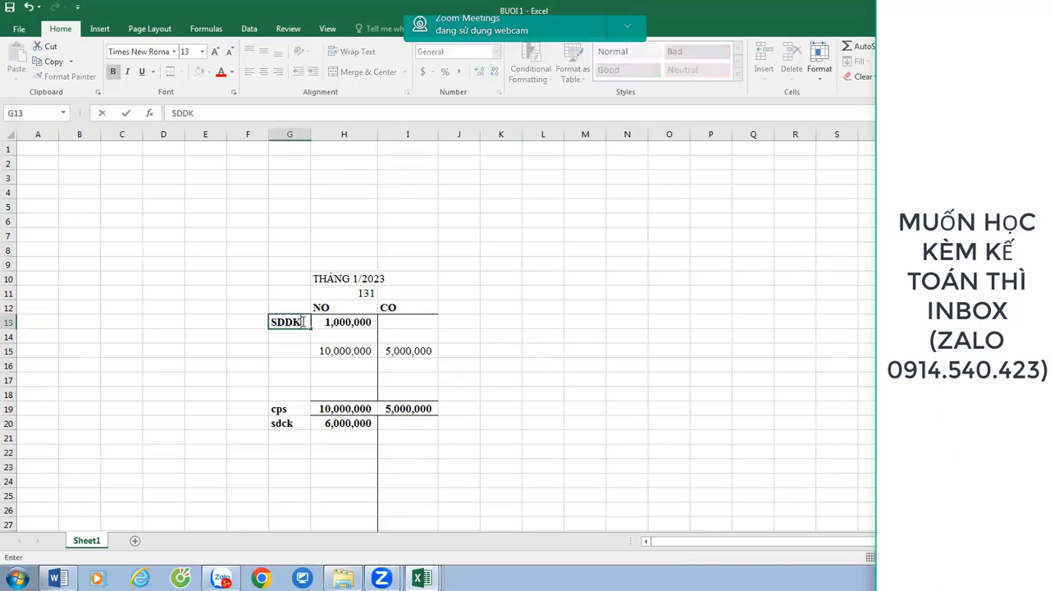
pyautogui.press('Return')
pyautogui.press('Down')
pyautogui.press('Down')
pyautogui.press('Down')
pyautogui.press('Down')
pyautogui.press('Down')
pyautogui.press('Down')
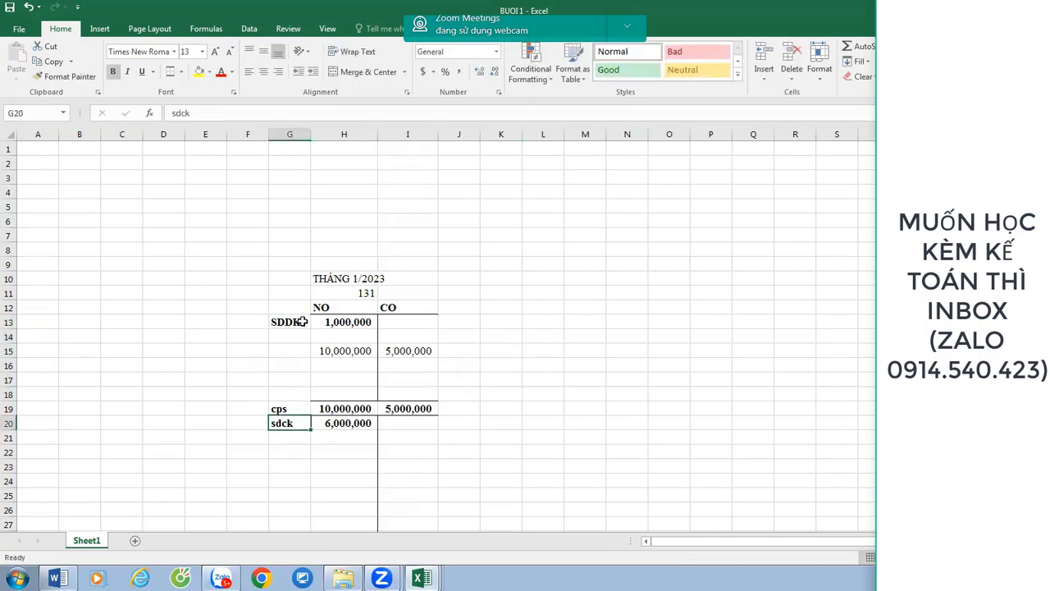
pyautogui.write('SDCK')
pyautogui.press('Return')
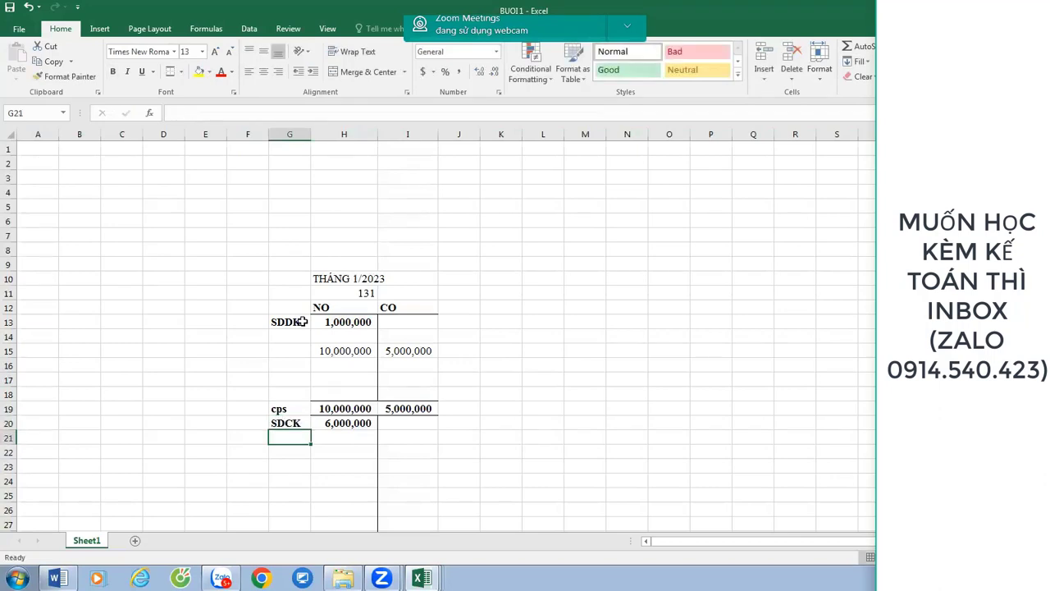
# Switch to the Word document 01.Quy trình làm kế toán-BCTC and view the accounting workflow diagram.
pyautogui.click(469, 202)
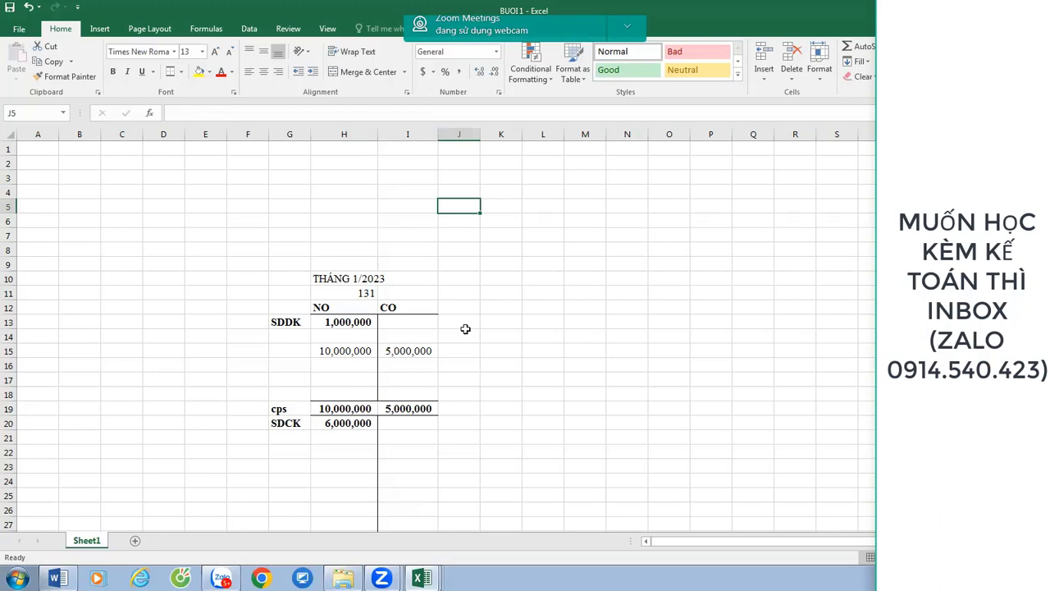
pyautogui.click(465, 331)
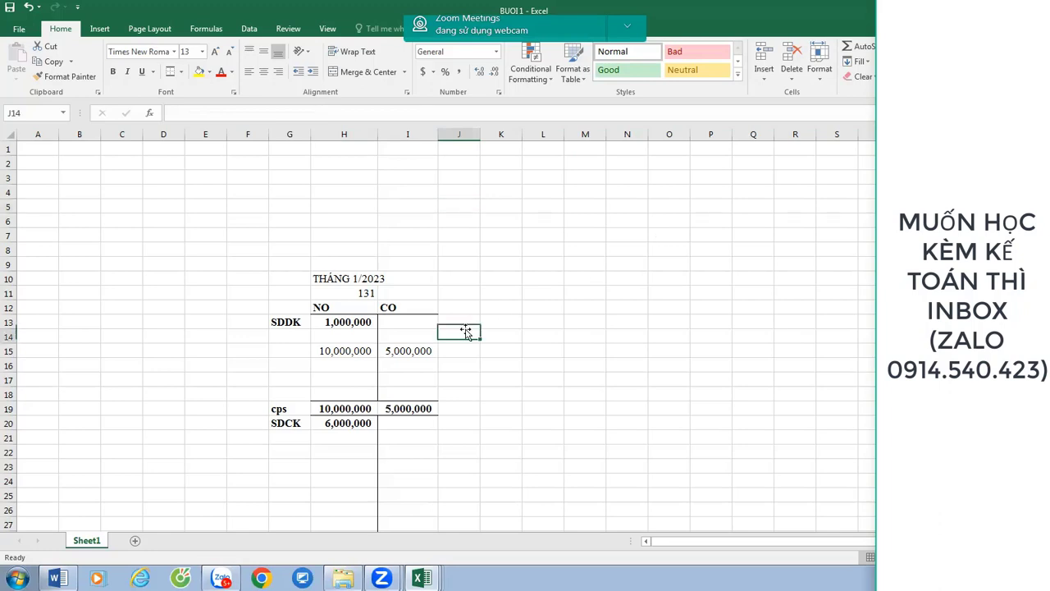
pyautogui.click(569, 237)
pyautogui.hotkey('alt', 'Tab')
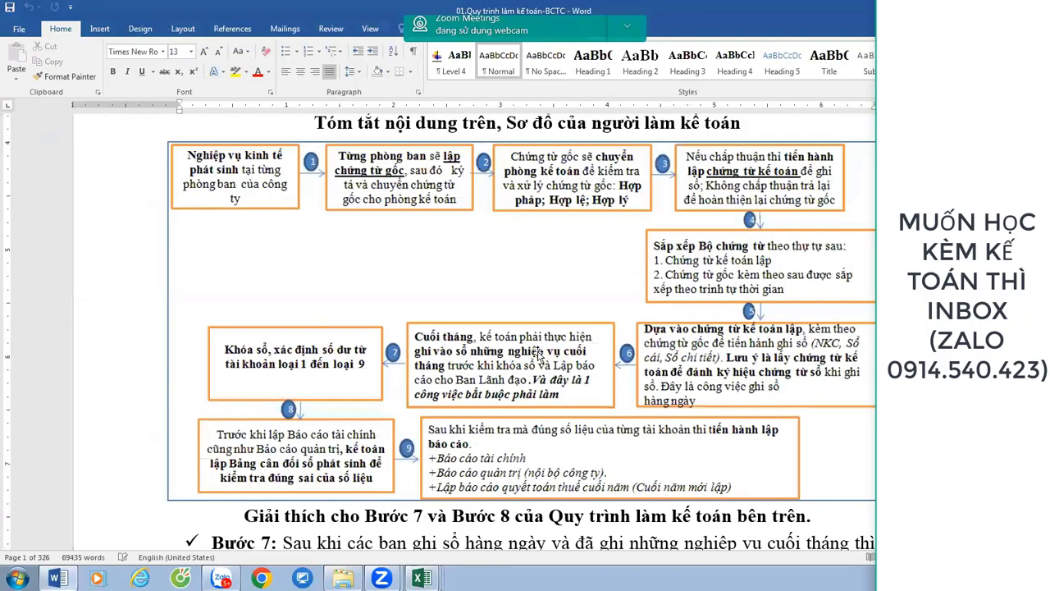
pyautogui.hotkey('alt', 'Tab')
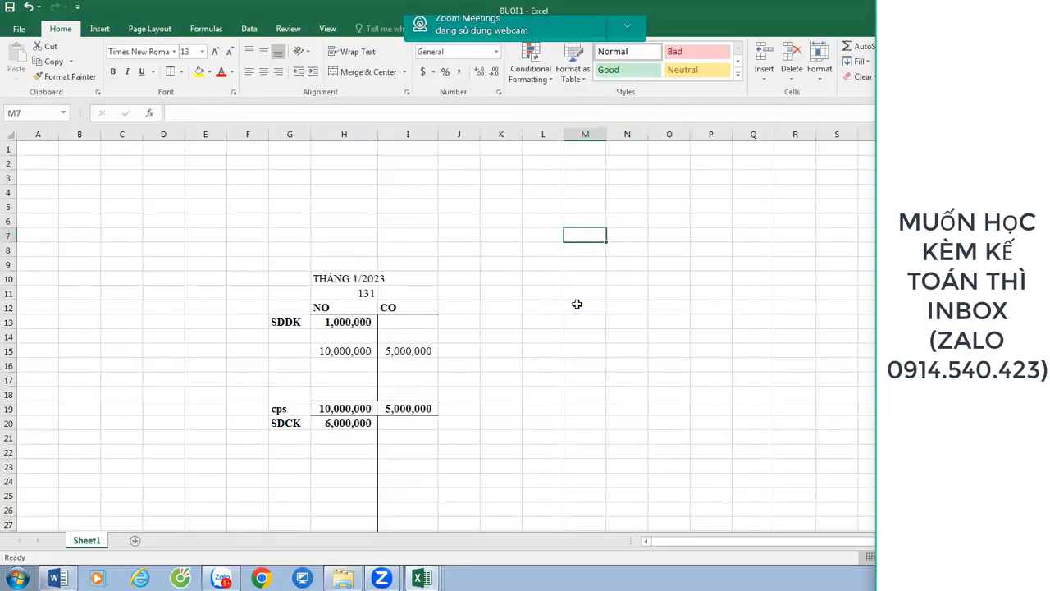
pyautogui.hotkey('alt', 'Tab')
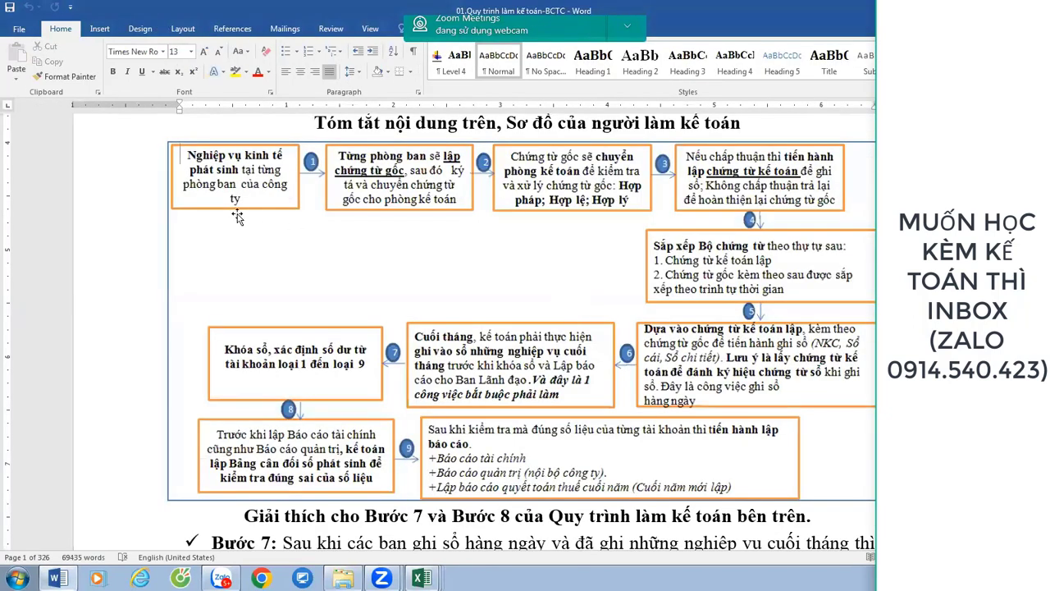